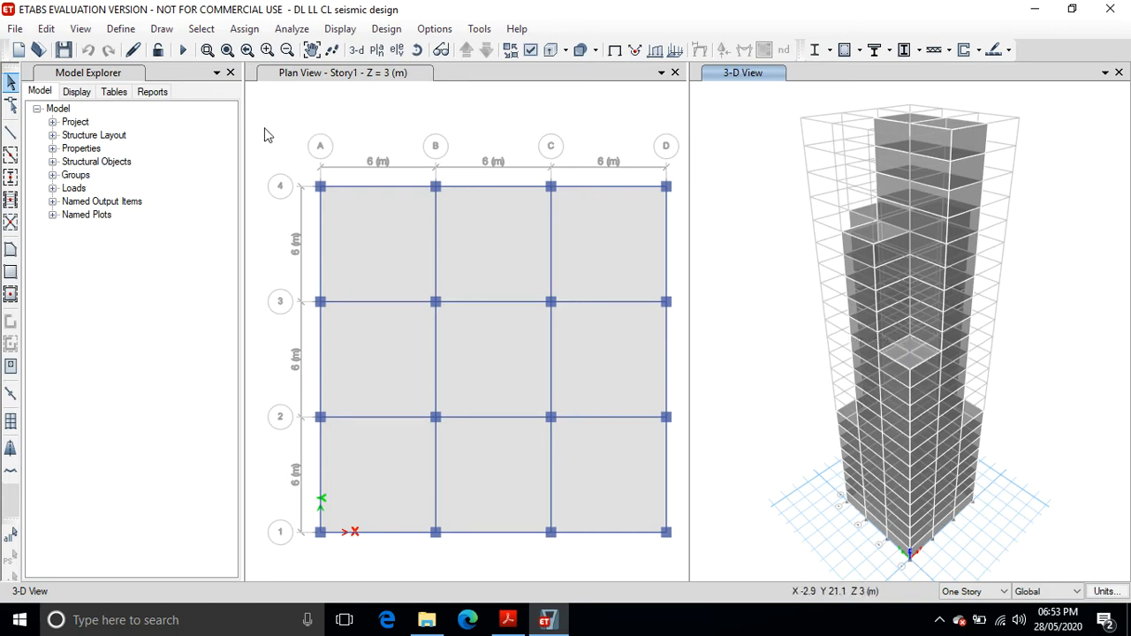
Add a load pattern named Seismic with type Seismic and the IS1893 2002 auto lateral load.
{"action": "left_click", "coordinate": [120, 29]}
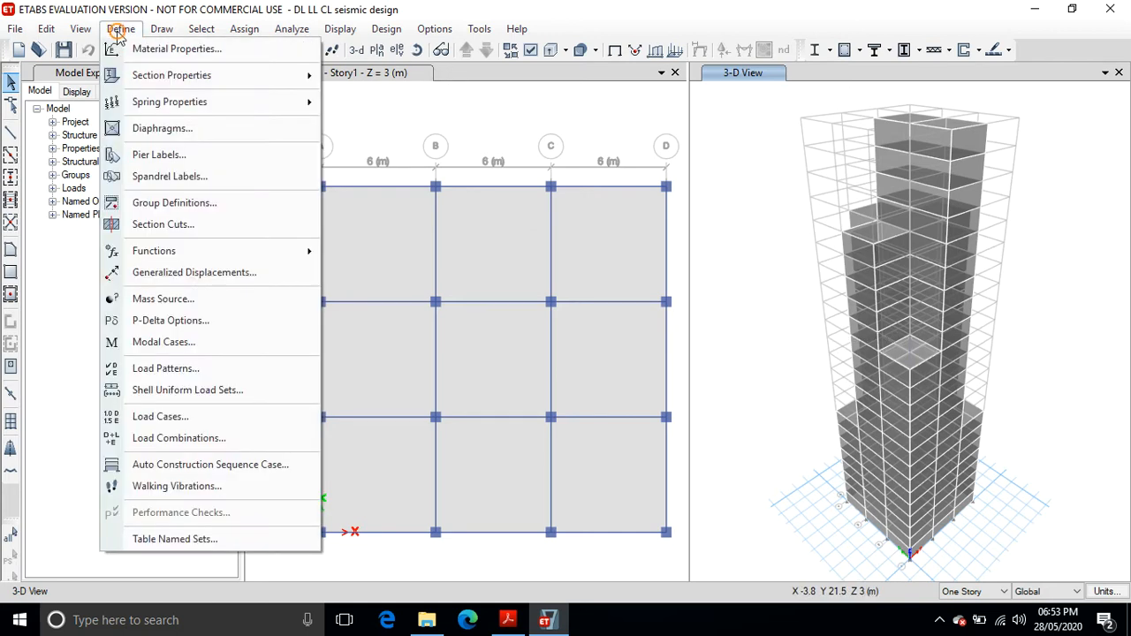
{"action": "left_click", "coordinate": [166, 371]}
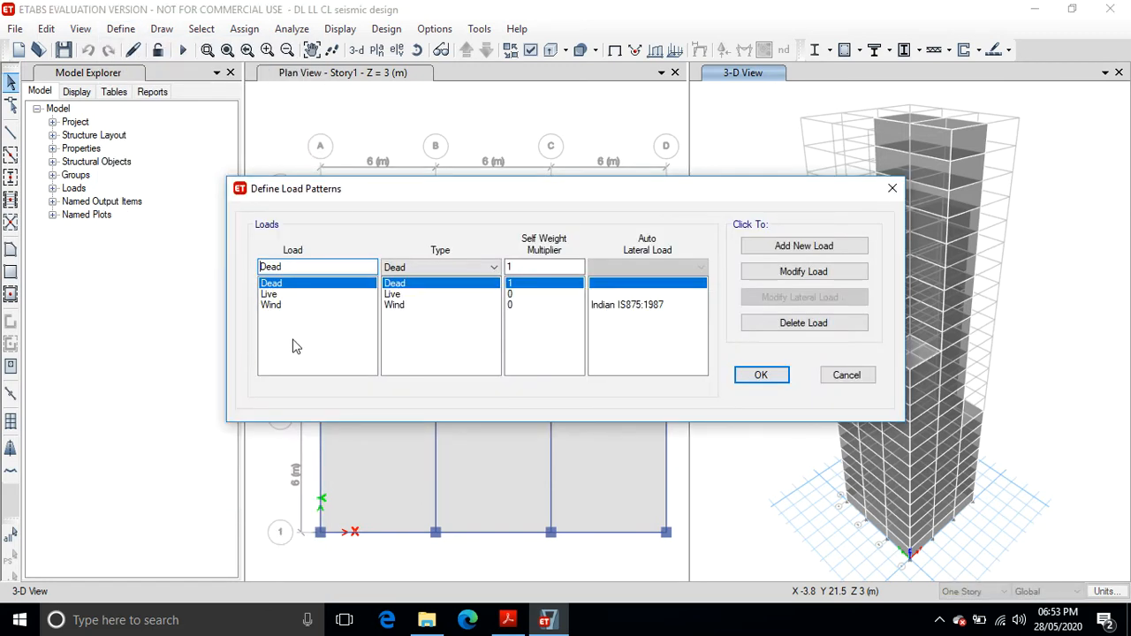
{"action": "double_click", "coordinate": [288, 267]}
{"action": "type", "text": "Seismic"}
{"action": "left_click", "coordinate": [495, 271]}
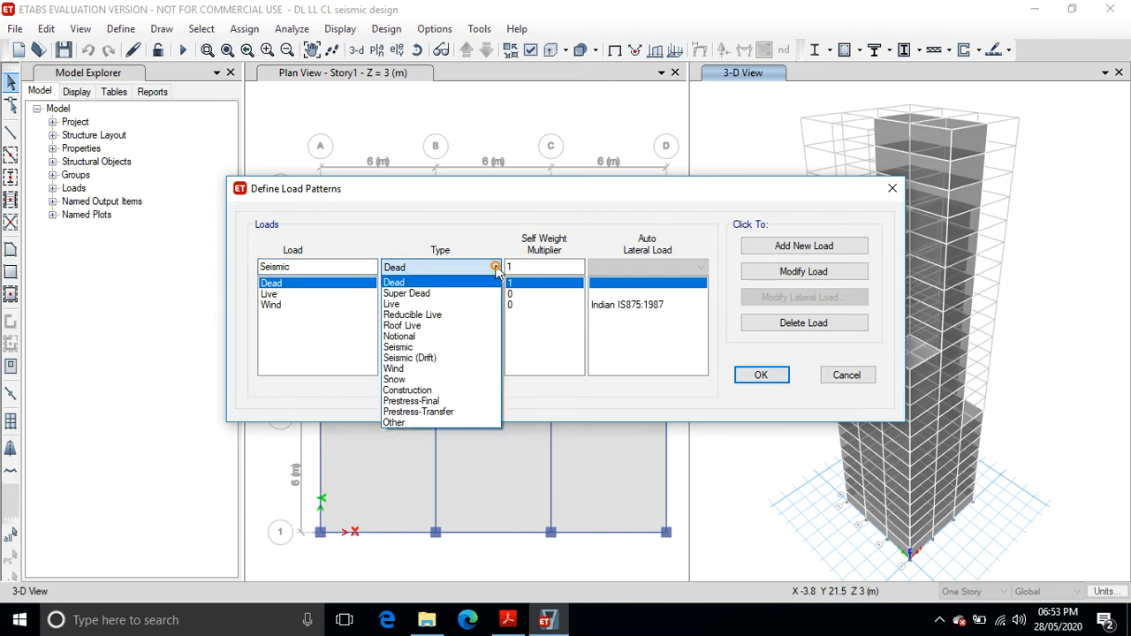
{"action": "left_click", "coordinate": [460, 351]}
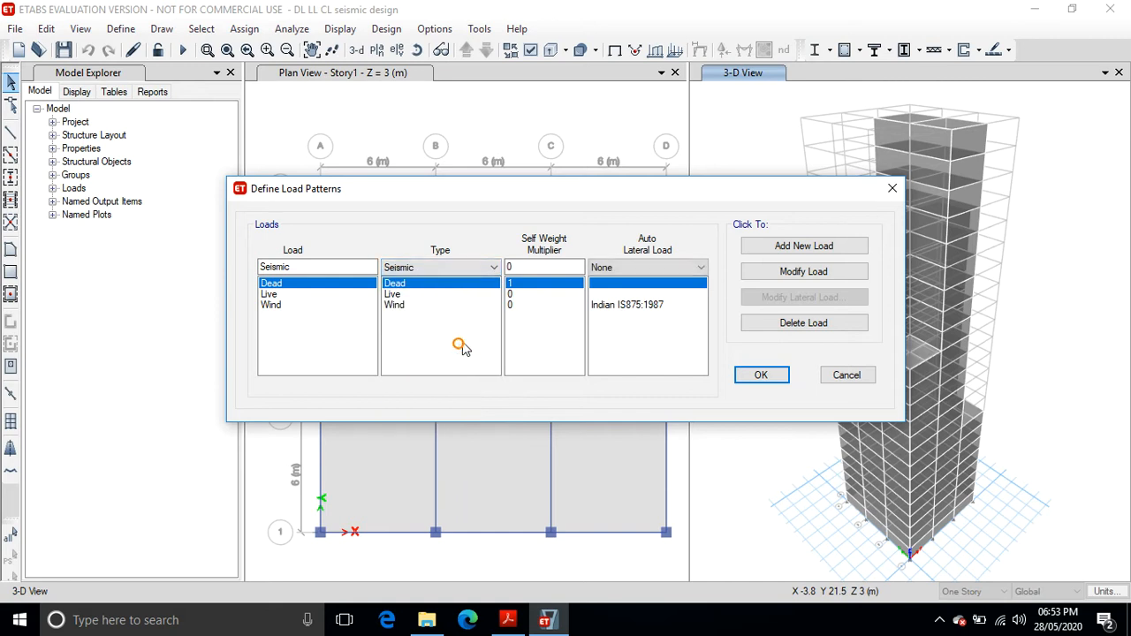
{"action": "left_click", "coordinate": [701, 269]}
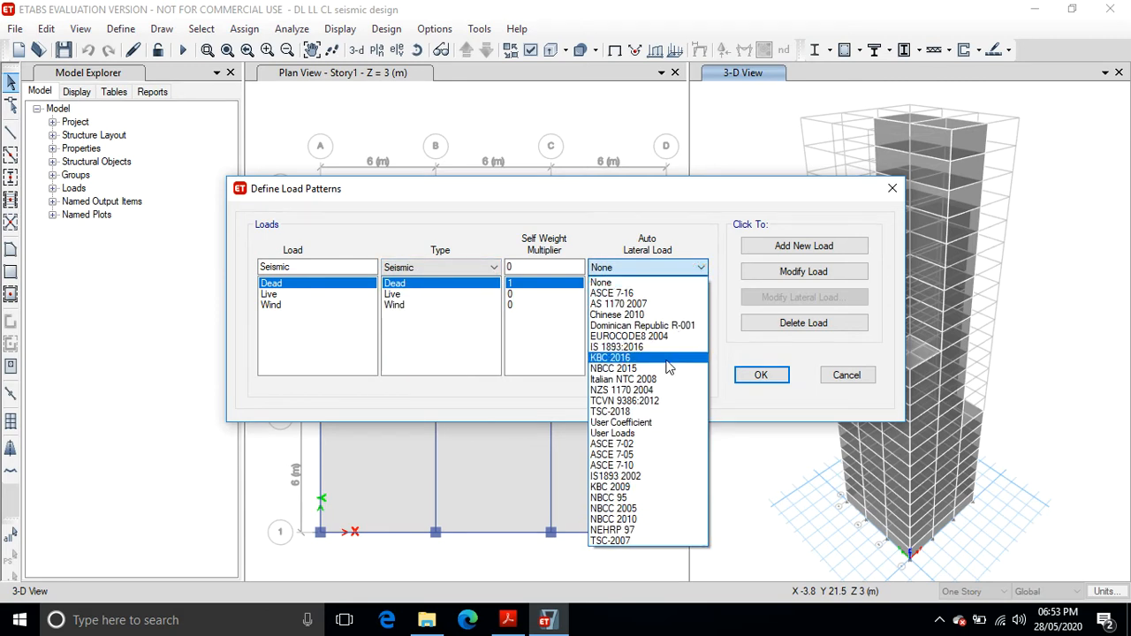
{"action": "left_click", "coordinate": [652, 478]}
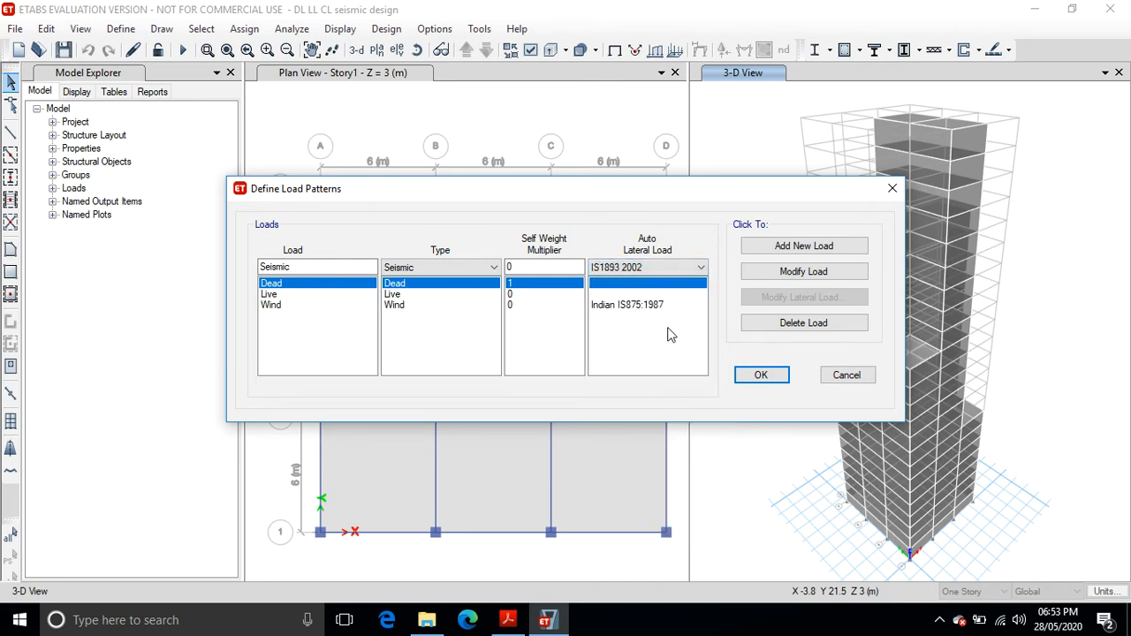
{"action": "left_click", "coordinate": [820, 247]}
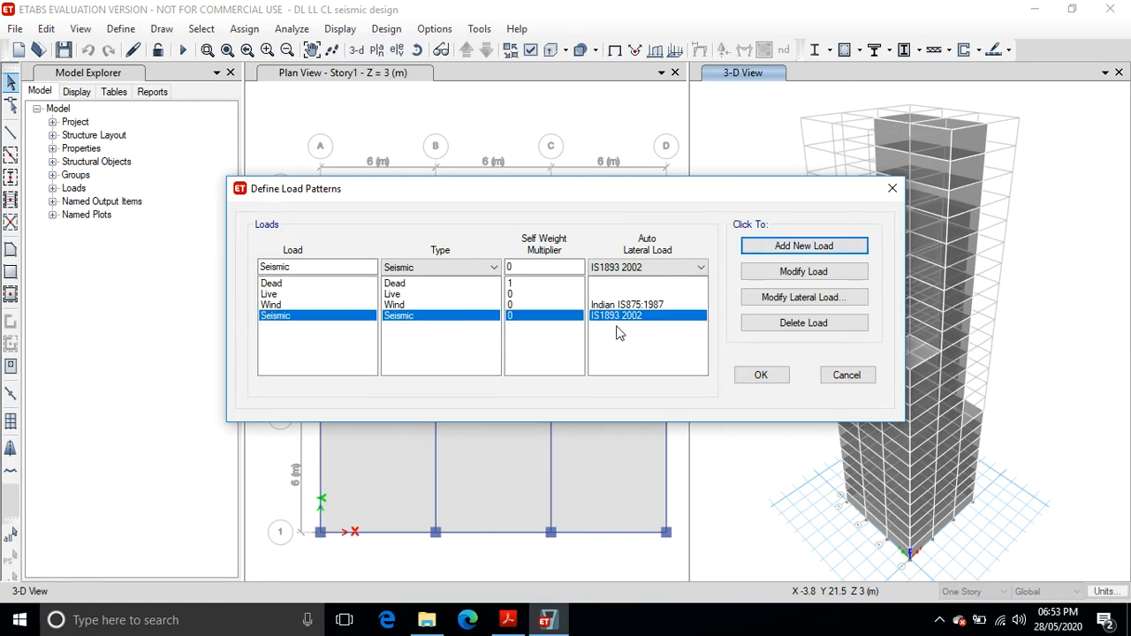
In the Seismic pattern's lateral load settings, disable all four X and Y eccentricity cases, leaving only X Dir and Y Dir.
{"action": "left_click", "coordinate": [806, 300]}
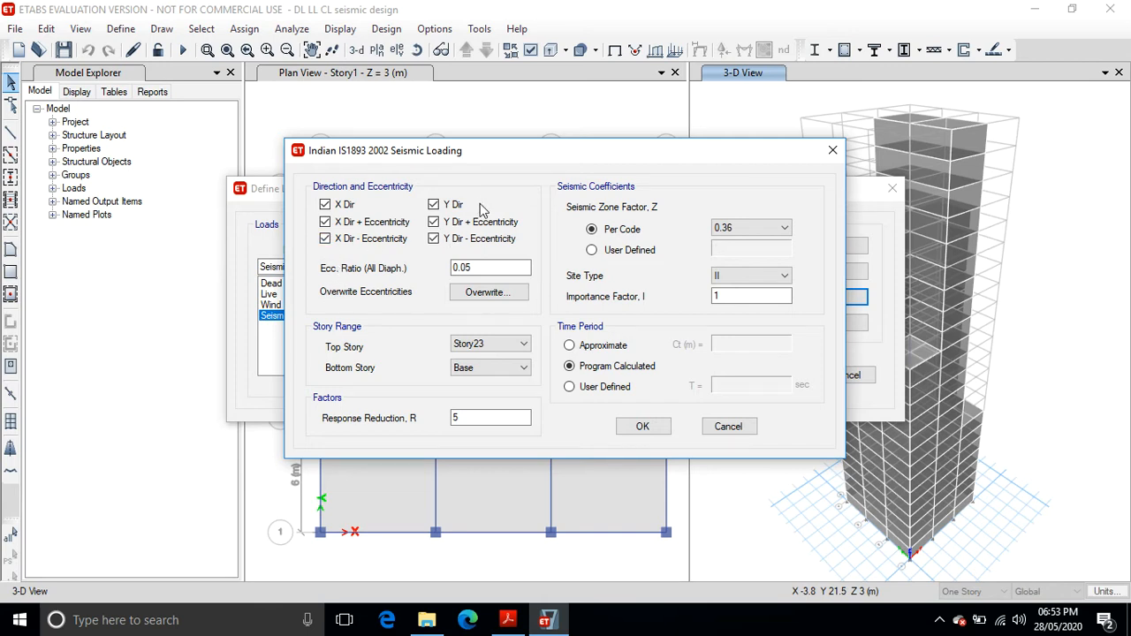
{"action": "left_click", "coordinate": [325, 222]}
{"action": "left_click", "coordinate": [325, 238]}
{"action": "left_click", "coordinate": [433, 222]}
{"action": "left_click", "coordinate": [433, 239]}
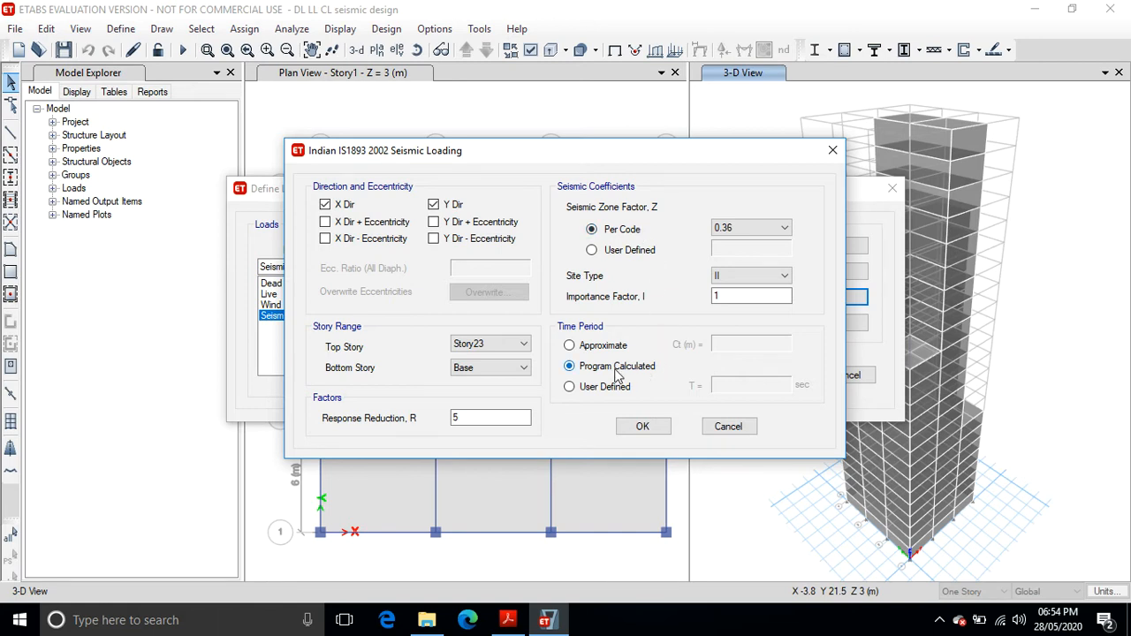
Switch to IS.1893.1.2002.pdf in Acrobat Reader and examine the map of India's seismic zones and its legend.
{"action": "left_click", "coordinate": [508, 622]}
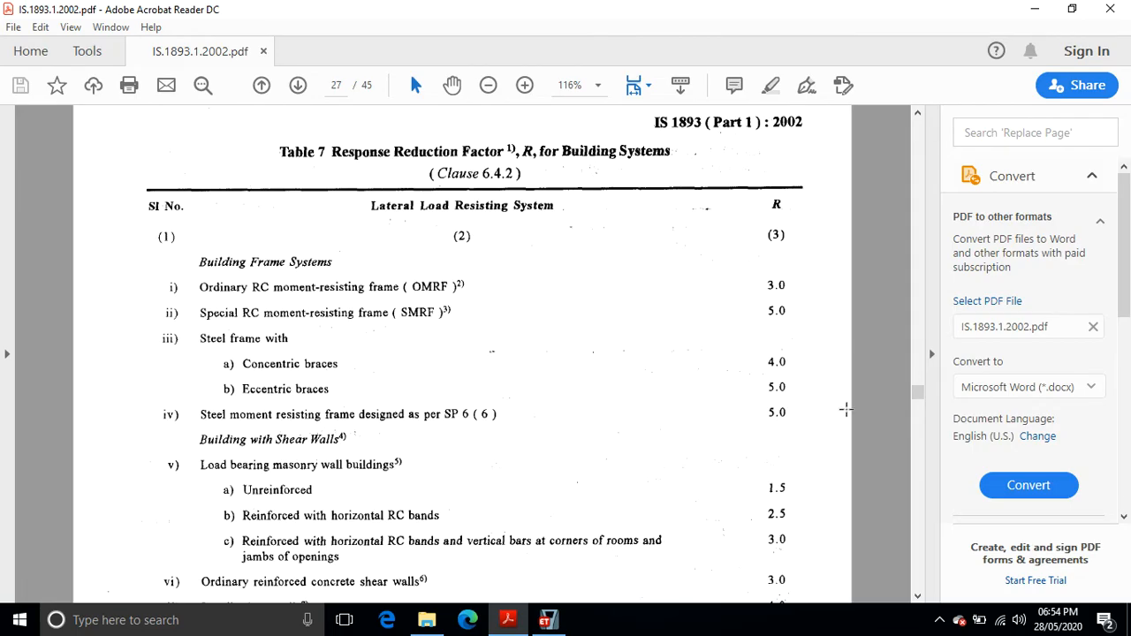
{"action": "left_click_drag", "start_coordinate": [919, 402], "coordinate": [925, 218]}
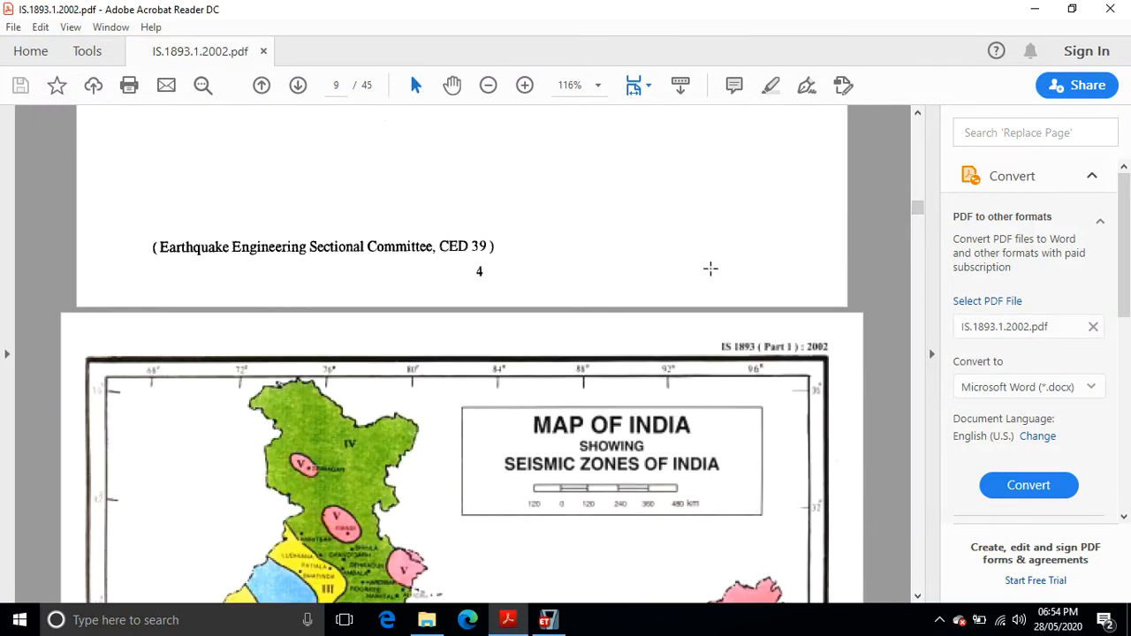
{"action": "scroll", "coordinate": [710, 267], "scroll_direction": "down", "scroll_amount": 1}
{"action": "scroll", "coordinate": [710, 268], "scroll_direction": "down", "scroll_amount": 6}
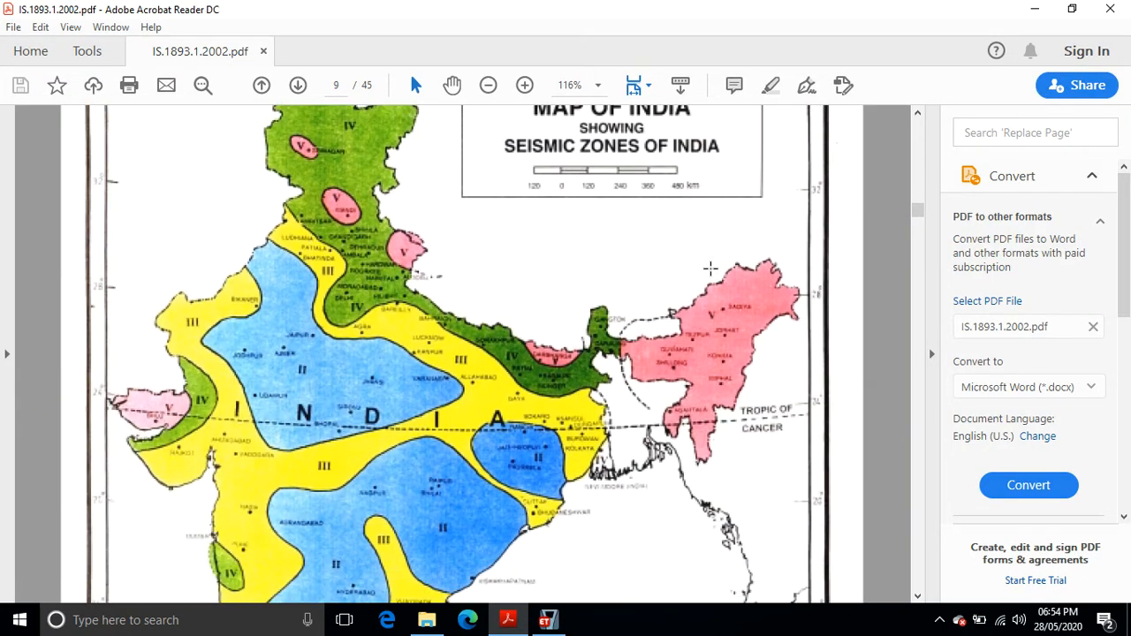
{"action": "scroll", "coordinate": [609, 266], "scroll_direction": "down", "scroll_amount": 3}
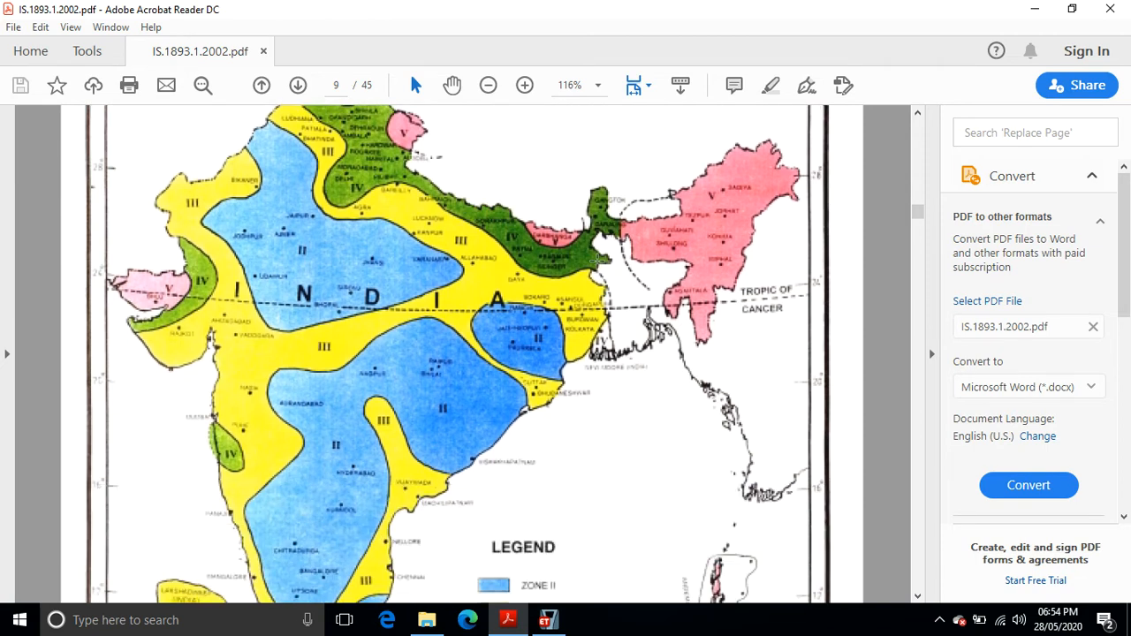
{"action": "scroll", "coordinate": [530, 339], "scroll_direction": "down", "scroll_amount": 3}
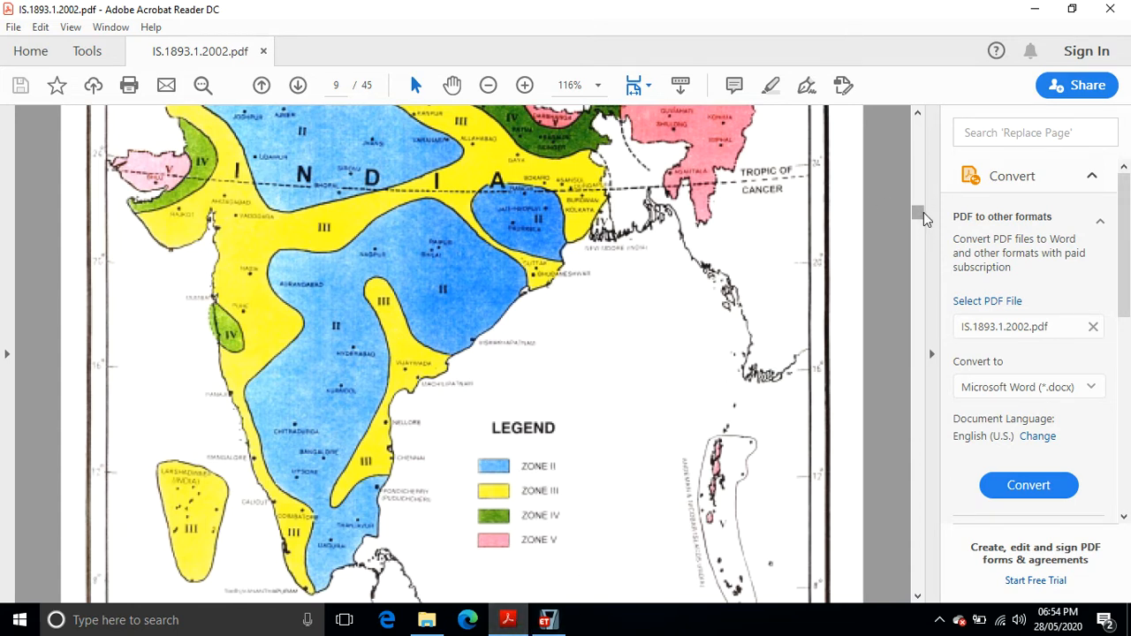
Find Table 2 in the code PDF and examine the zone factor Z for each seismic zone.
{"action": "scroll", "coordinate": [919, 218], "scroll_direction": "down", "scroll_amount": 10}
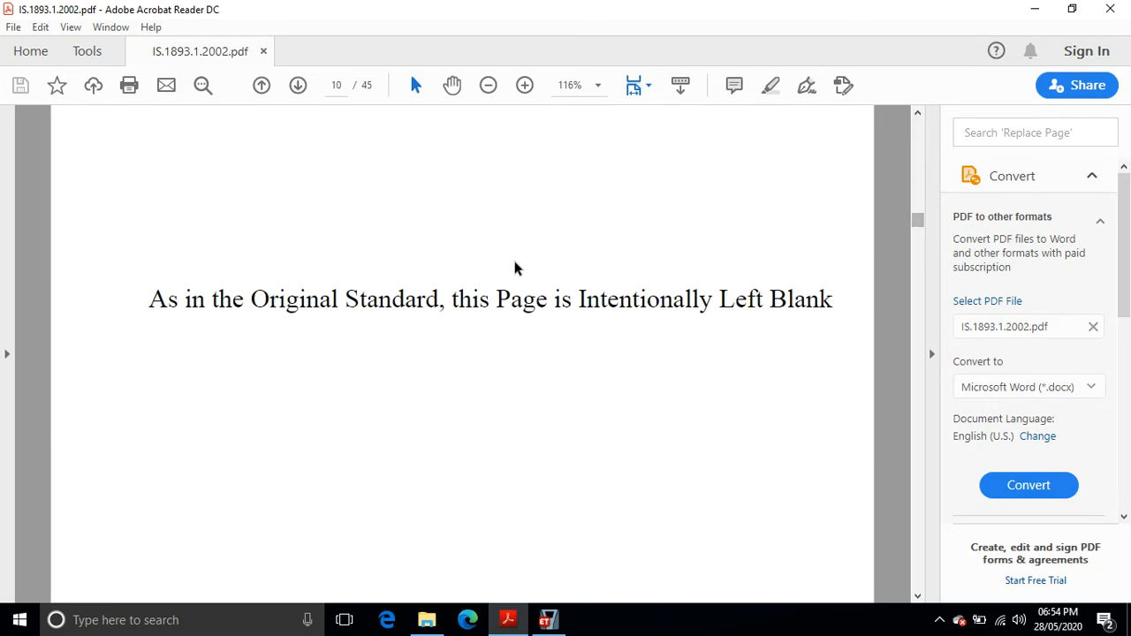
{"action": "scroll", "coordinate": [517, 268], "scroll_direction": "down", "scroll_amount": 15}
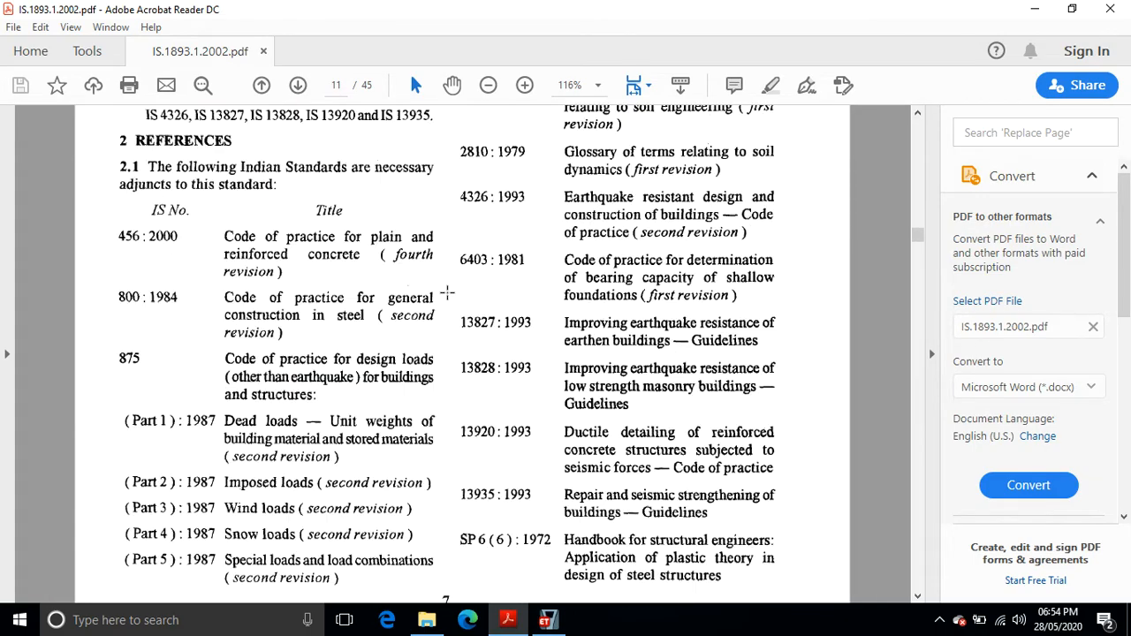
{"action": "scroll", "coordinate": [447, 292], "scroll_direction": "down", "scroll_amount": 20}
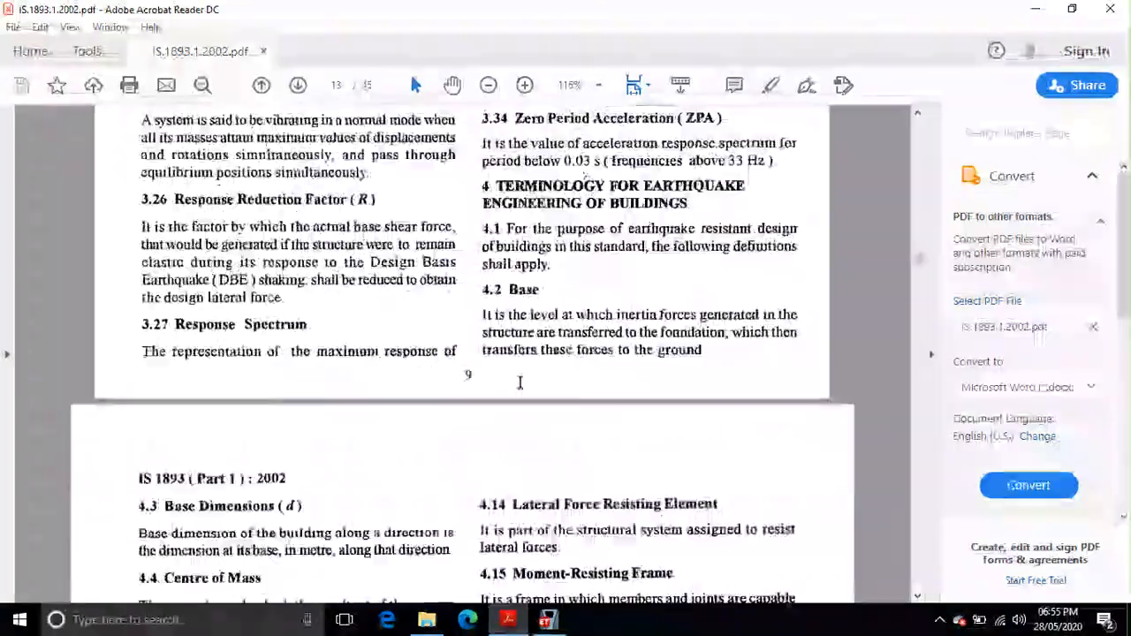
{"action": "scroll", "coordinate": [520, 382], "scroll_direction": "down", "scroll_amount": 20}
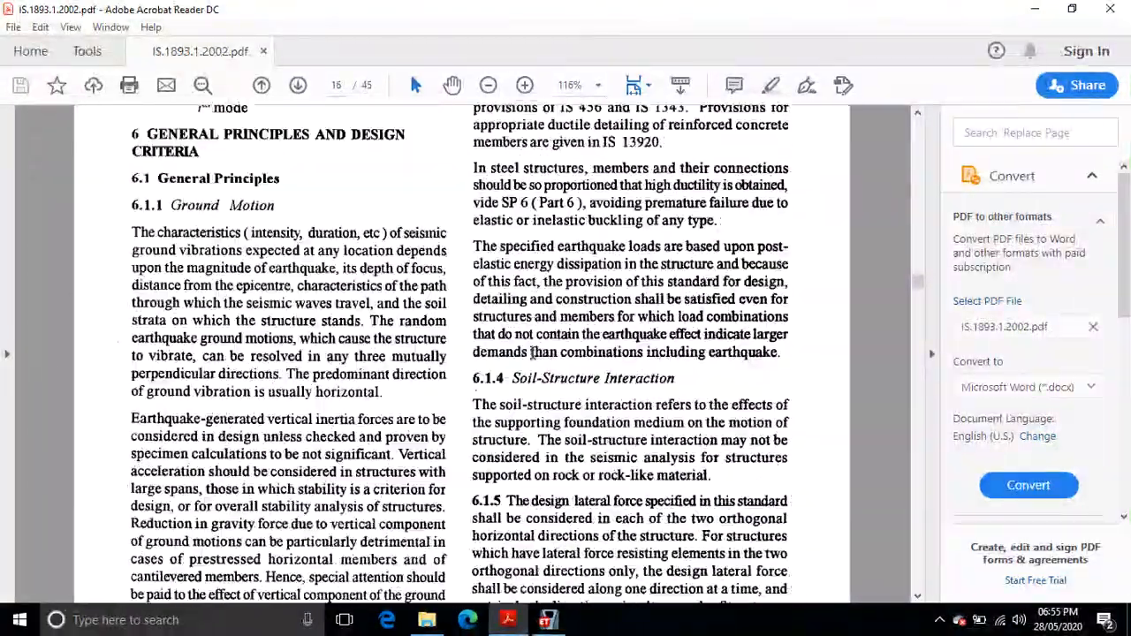
{"action": "scroll", "coordinate": [531, 353], "scroll_direction": "down", "scroll_amount": 20}
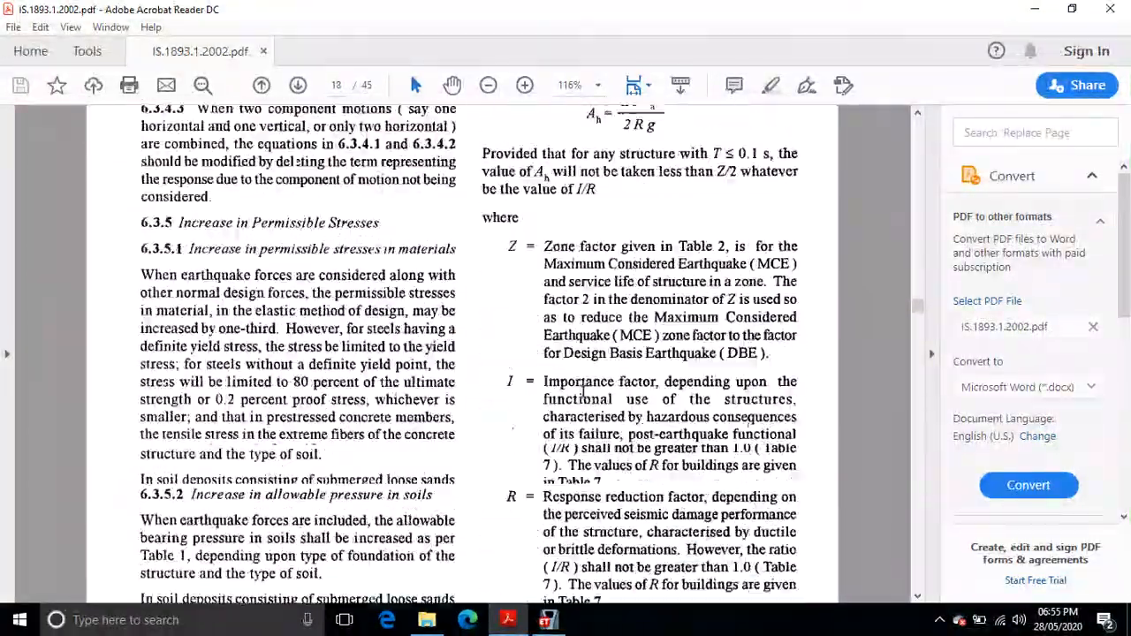
{"action": "scroll", "coordinate": [584, 390], "scroll_direction": "down", "scroll_amount": 20}
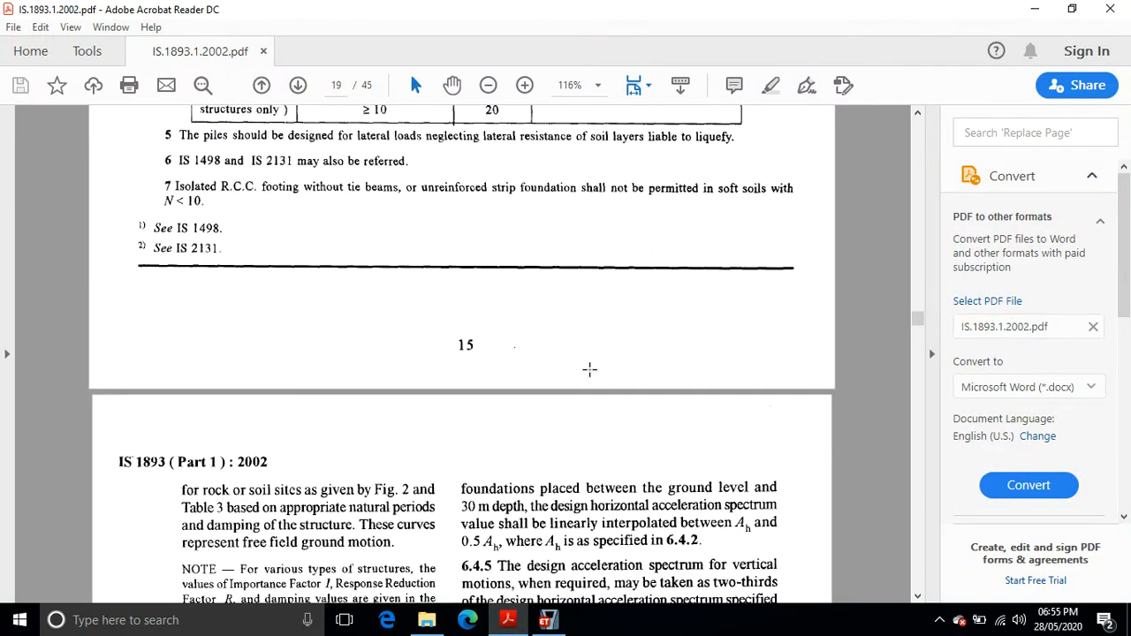
{"action": "scroll", "coordinate": [589, 369], "scroll_direction": "down", "scroll_amount": 8}
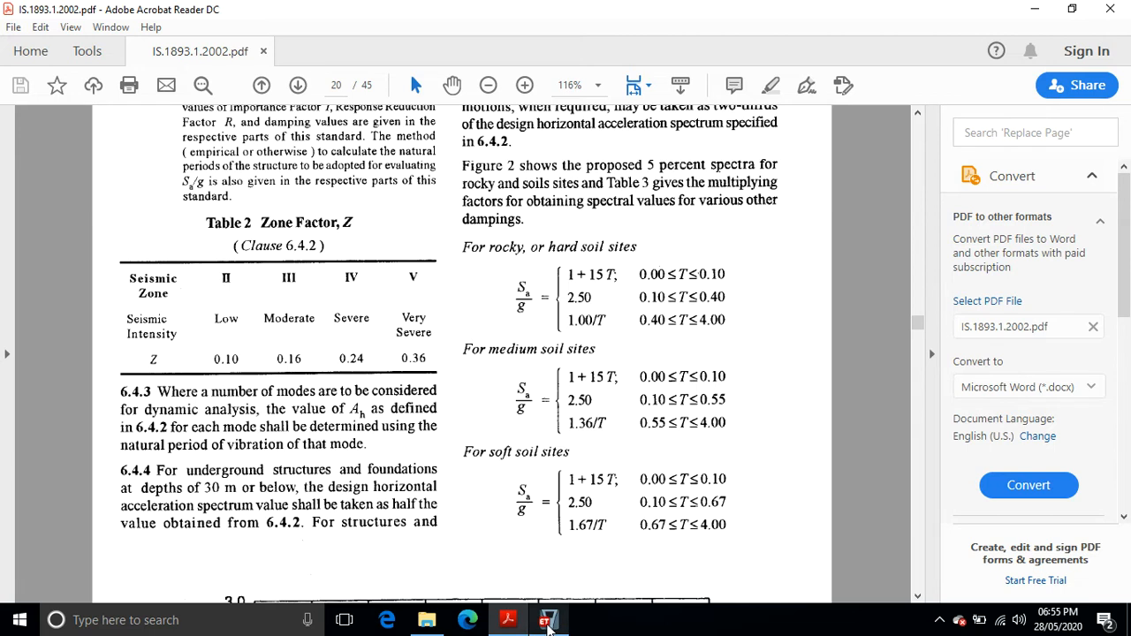
Switch back to ETABS, rechecking Table 2 in the PDF, and set the per-code seismic zone factor to 0.1.
{"action": "left_click", "coordinate": [547, 624]}
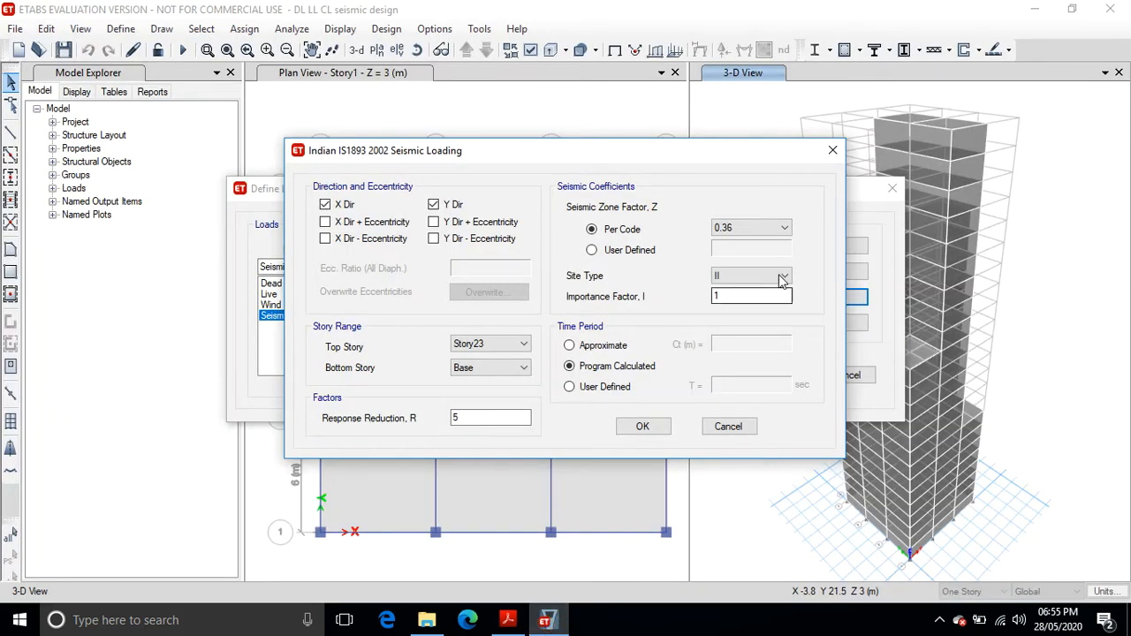
{"action": "left_click", "coordinate": [788, 228]}
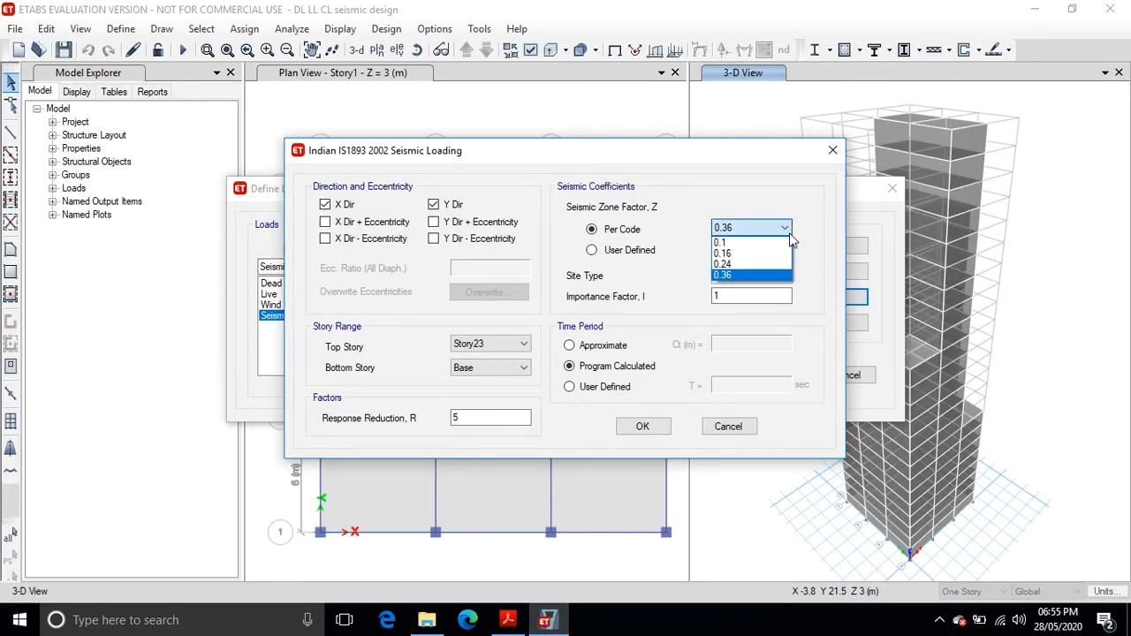
{"action": "left_click", "coordinate": [499, 623]}
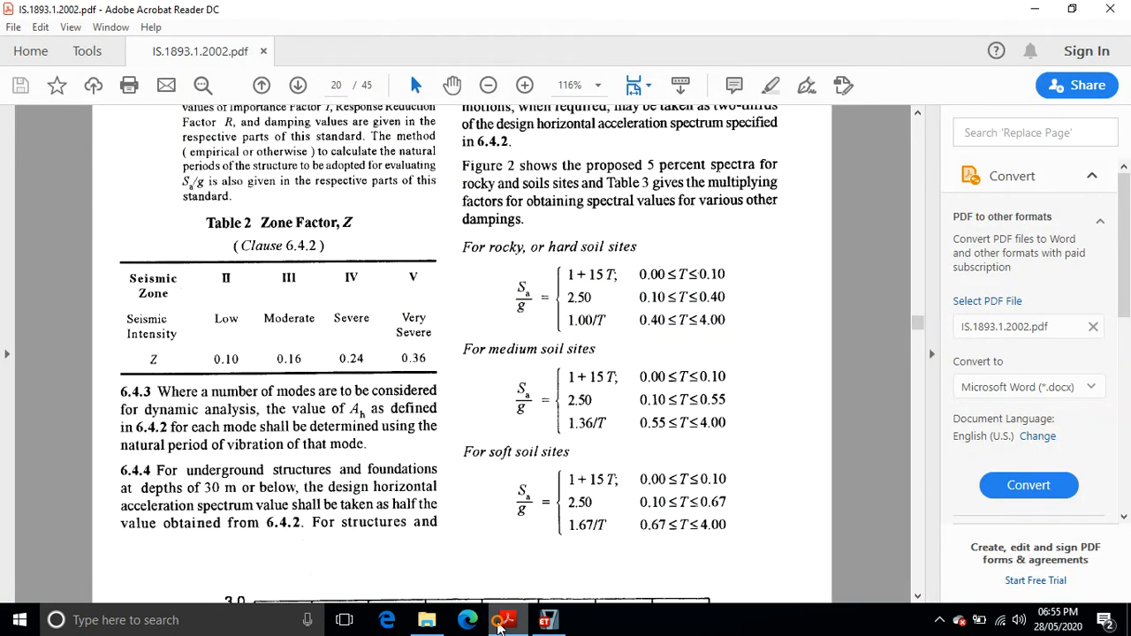
{"action": "left_click", "coordinate": [546, 624]}
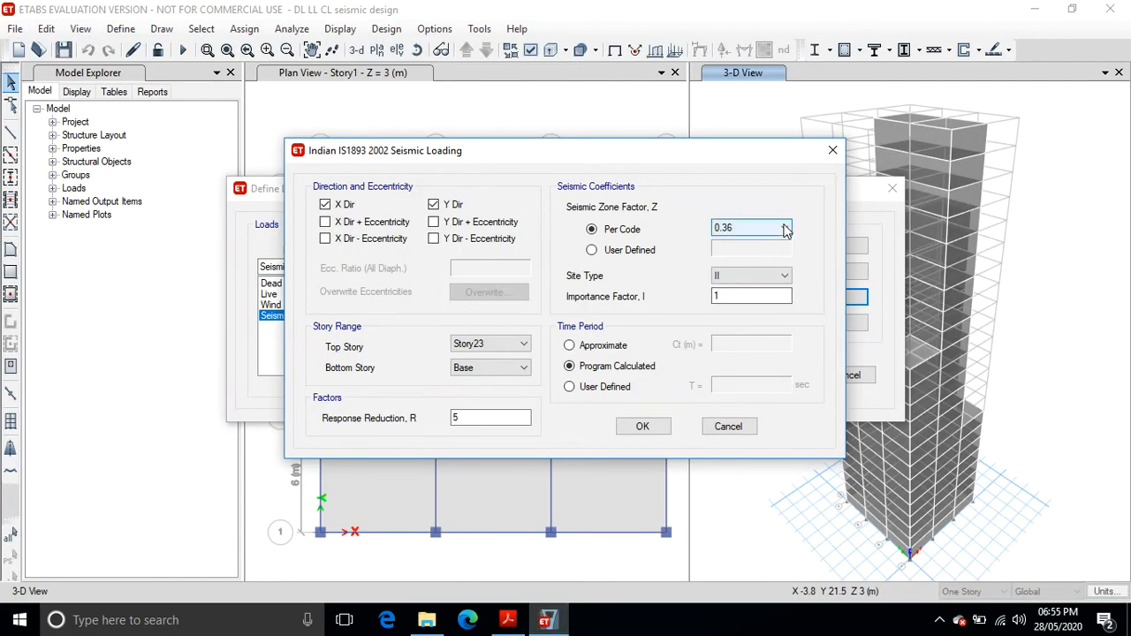
{"action": "left_click", "coordinate": [783, 228]}
{"action": "left_click", "coordinate": [766, 251]}
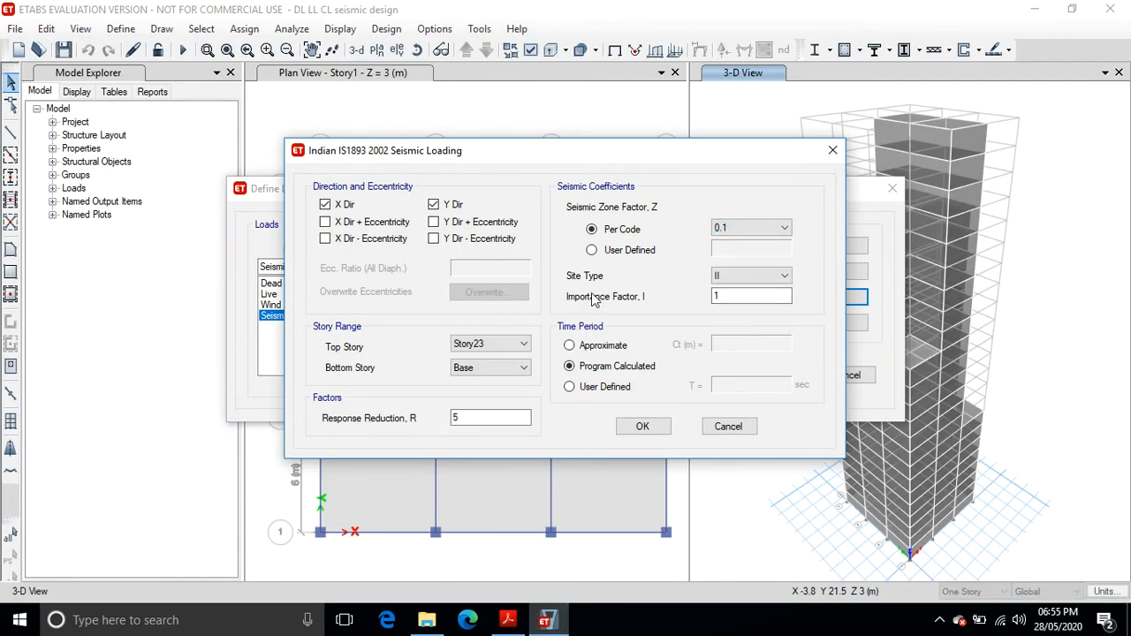
Consult the soil types in Fig. 2 of the code PDF, and use site type II in the ETABS seismic loading settings.
{"action": "left_click", "coordinate": [509, 621]}
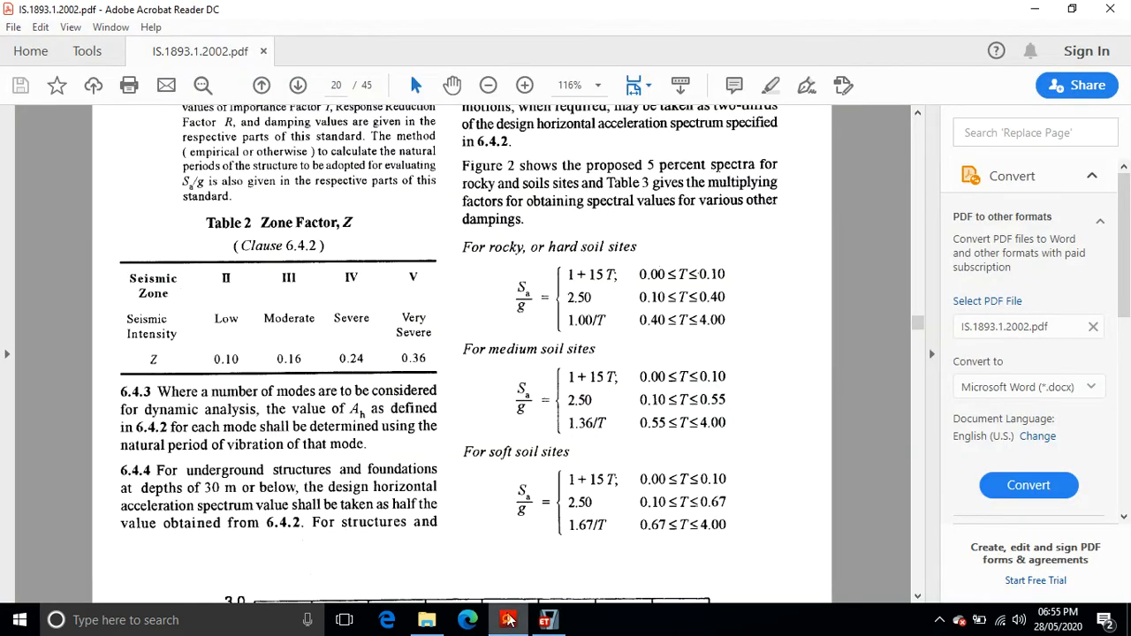
{"action": "scroll", "coordinate": [374, 285], "scroll_direction": "down", "scroll_amount": 10}
{"action": "scroll", "coordinate": [395, 296], "scroll_direction": "up", "scroll_amount": 3}
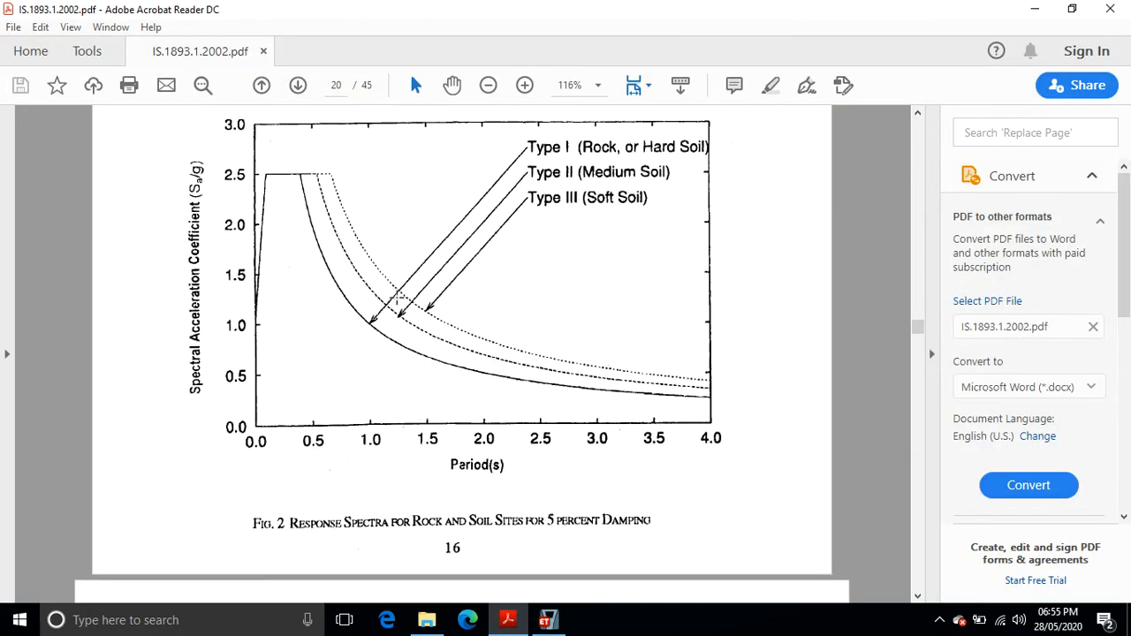
{"action": "scroll", "coordinate": [411, 403], "scroll_direction": "up", "scroll_amount": 1}
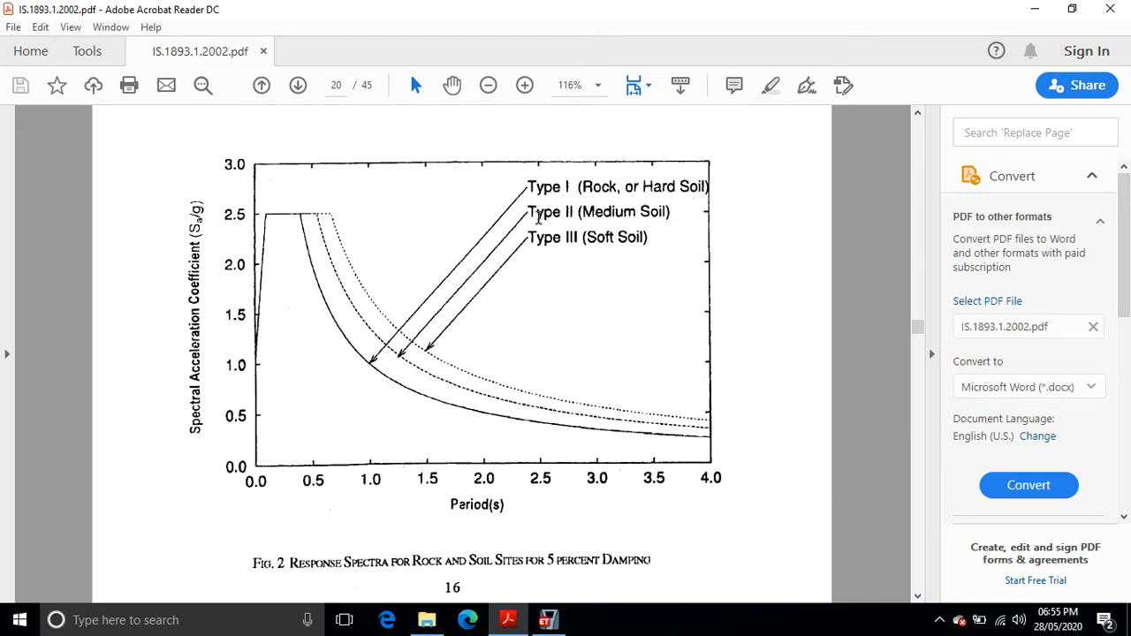
{"action": "left_click", "coordinate": [548, 619]}
{"action": "left_click", "coordinate": [782, 276]}
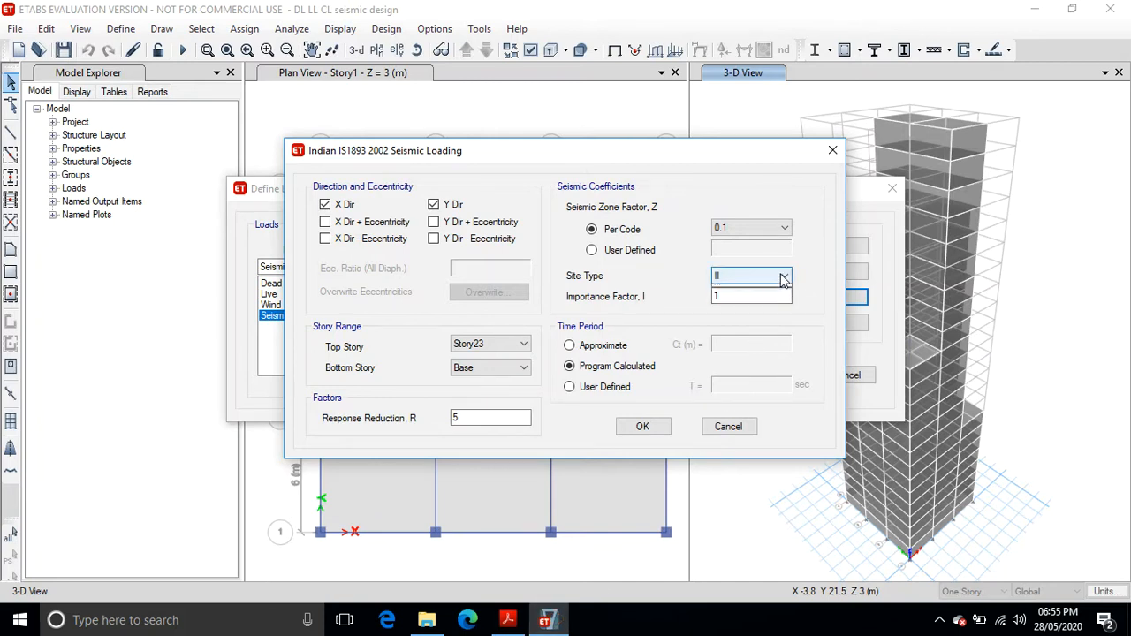
{"action": "left_click", "coordinate": [782, 276]}
{"action": "left_click", "coordinate": [781, 275]}
{"action": "left_click", "coordinate": [781, 274]}
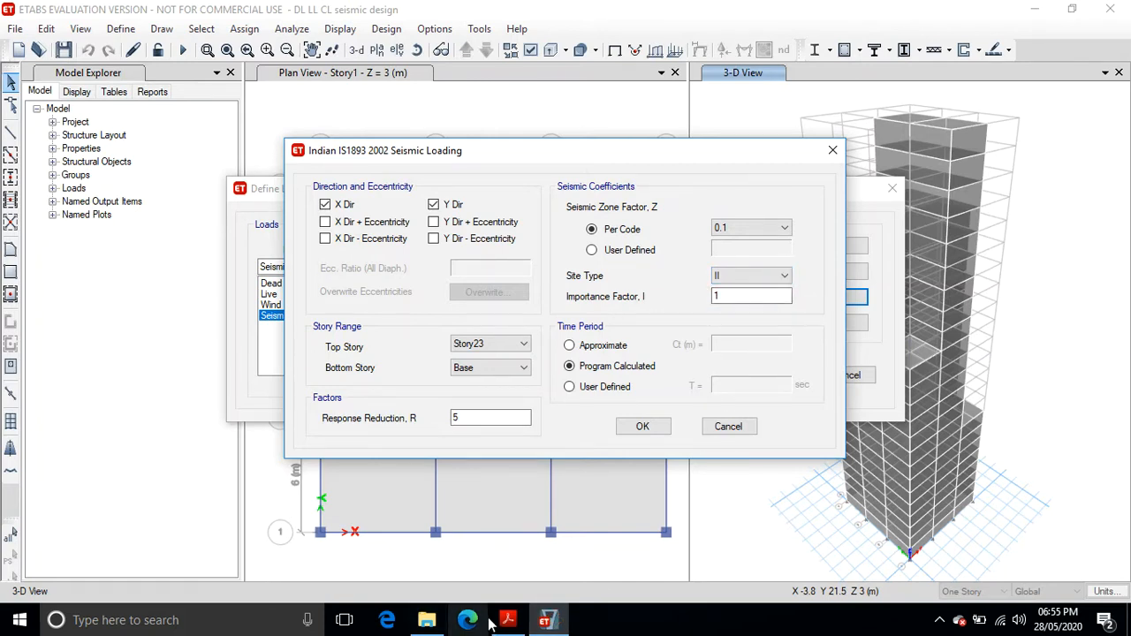
Switch to the code PDF in Acrobat Reader and examine the importance factors for building types in Table 6.
{"action": "left_click", "coordinate": [507, 619]}
{"action": "scroll", "coordinate": [403, 378], "scroll_direction": "down", "scroll_amount": 5}
{"action": "scroll", "coordinate": [411, 350], "scroll_direction": "down", "scroll_amount": 10}
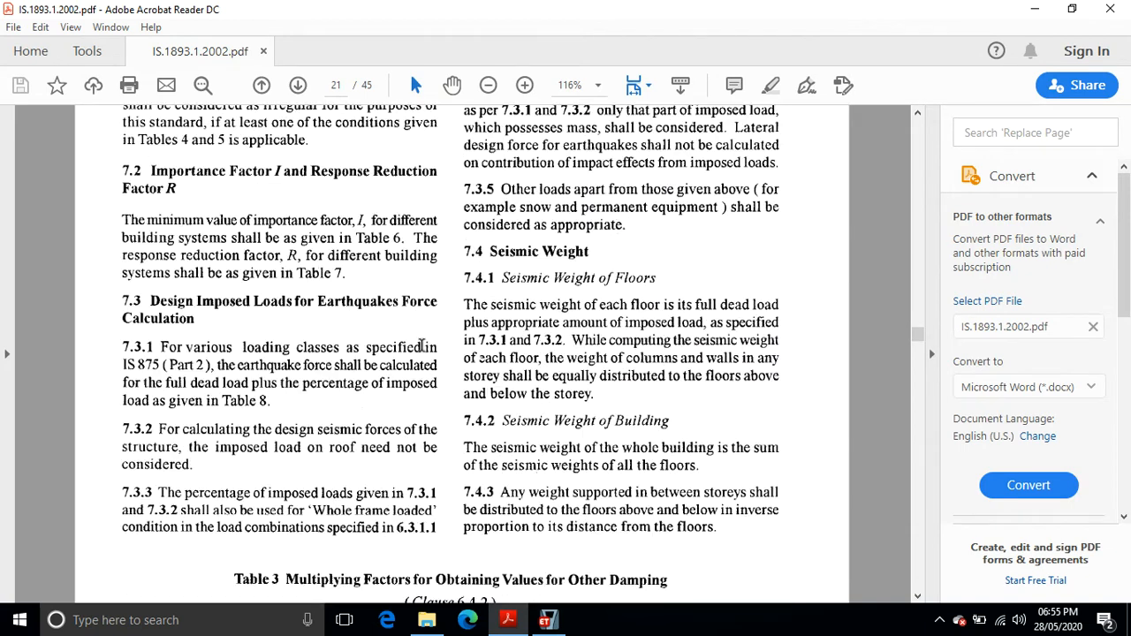
{"action": "scroll", "coordinate": [420, 349], "scroll_direction": "down", "scroll_amount": 15}
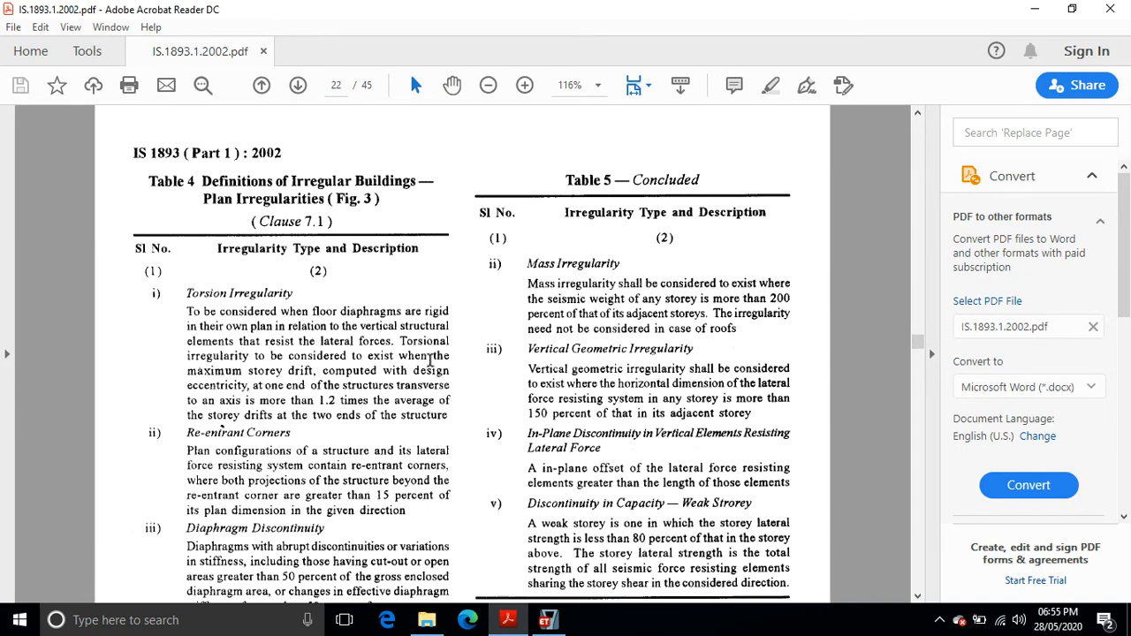
{"action": "scroll", "coordinate": [439, 341], "scroll_direction": "up", "scroll_amount": 2}
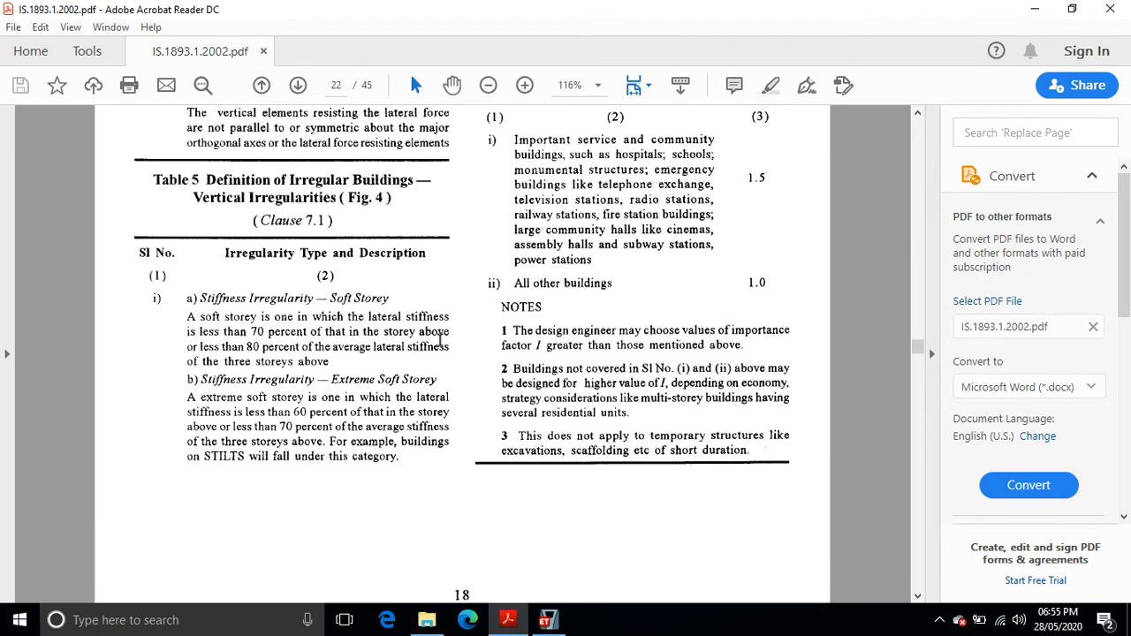
{"action": "scroll", "coordinate": [439, 341], "scroll_direction": "up", "scroll_amount": 4}
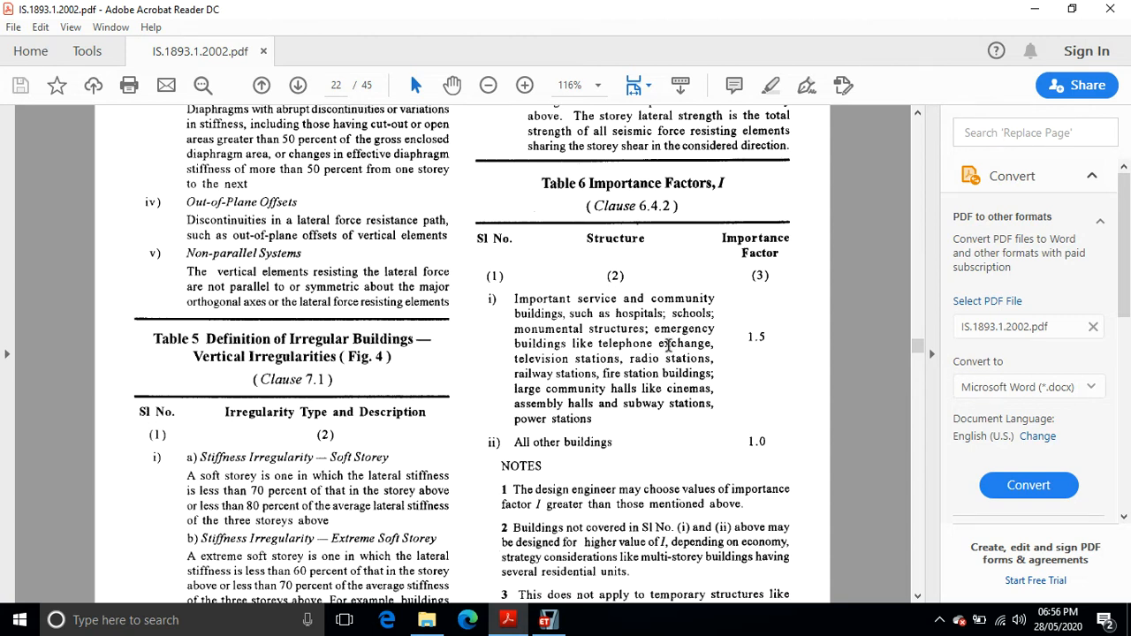
Read the notes under Table 6 in the code PDF, and return to ETABS to use an importance factor of 1.
{"action": "scroll", "coordinate": [774, 342], "scroll_direction": "down", "scroll_amount": 1}
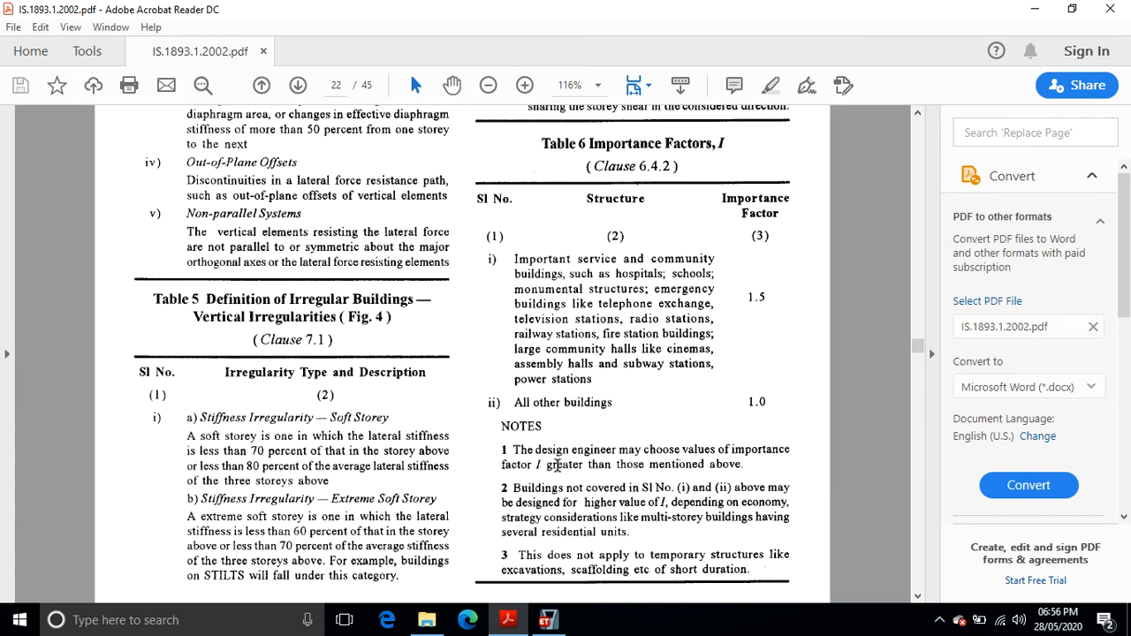
{"action": "left_click", "coordinate": [544, 616]}
{"action": "left_click", "coordinate": [776, 298]}
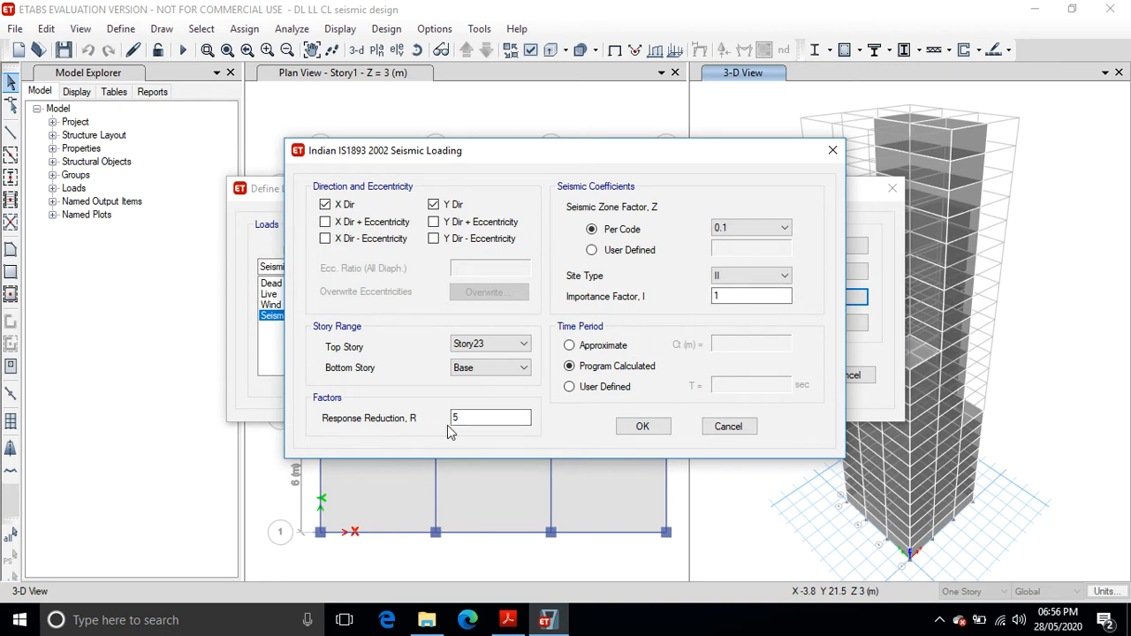
Switch to the code PDF in Acrobat Reader and examine the response reduction factors R for building systems in Table 7.
{"action": "left_click", "coordinate": [508, 620]}
{"action": "scroll", "coordinate": [410, 292], "scroll_direction": "down", "scroll_amount": 15}
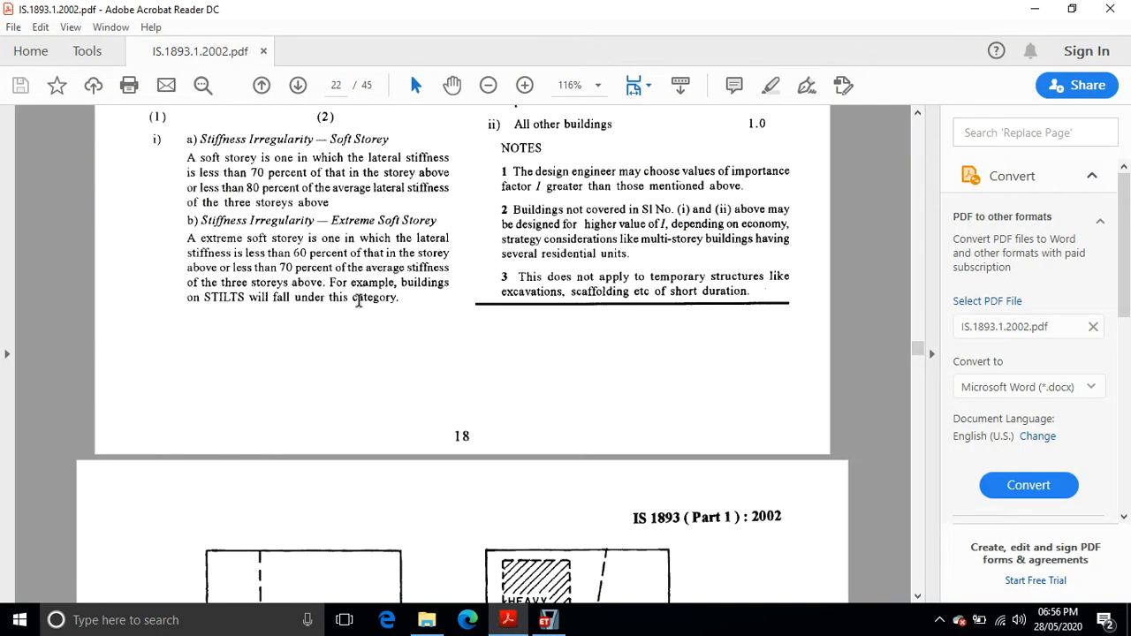
{"action": "scroll", "coordinate": [410, 292], "scroll_direction": "down", "scroll_amount": 20}
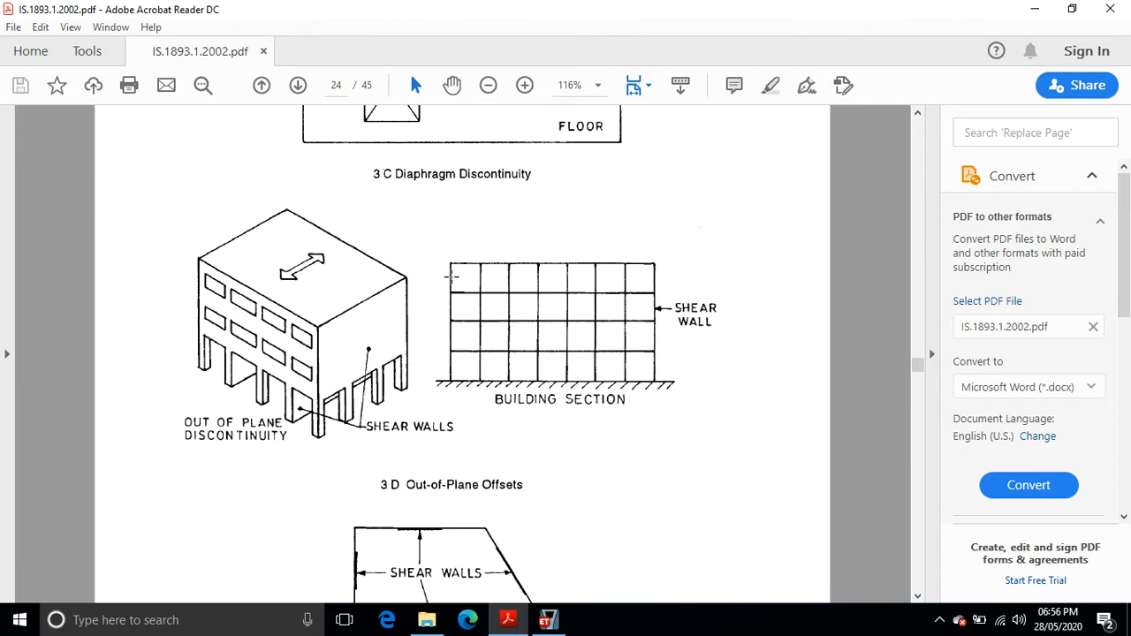
{"action": "scroll", "coordinate": [457, 275], "scroll_direction": "down", "scroll_amount": 20}
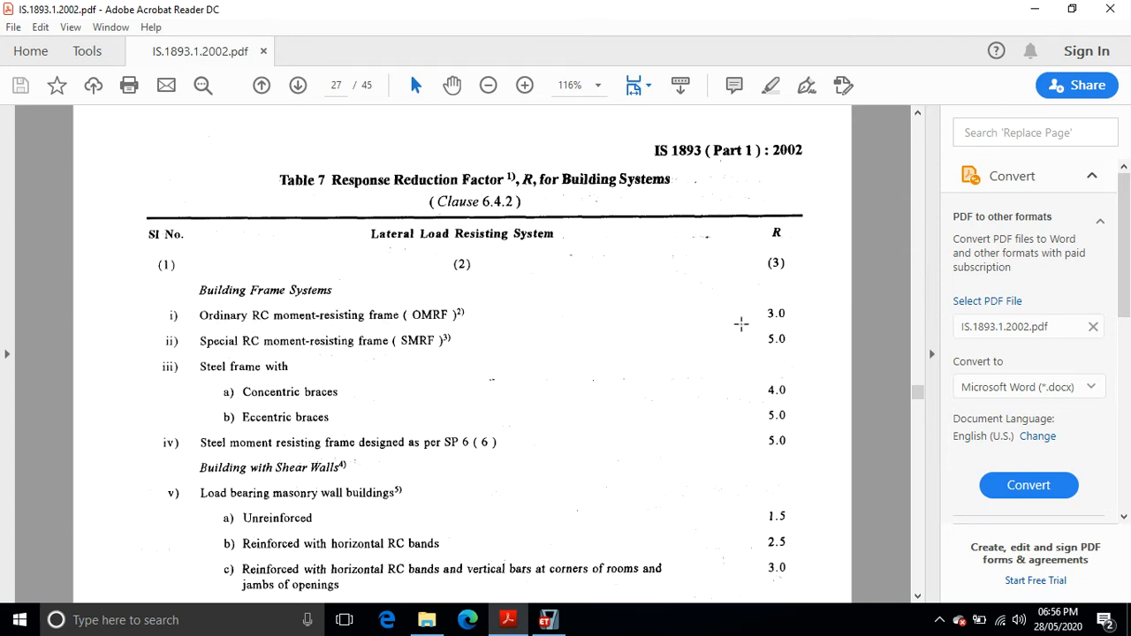
Switch back to ETABS, set the response reduction factor R to 3, and accept the seismic loading and load pattern definitions.
{"action": "left_click", "coordinate": [549, 620]}
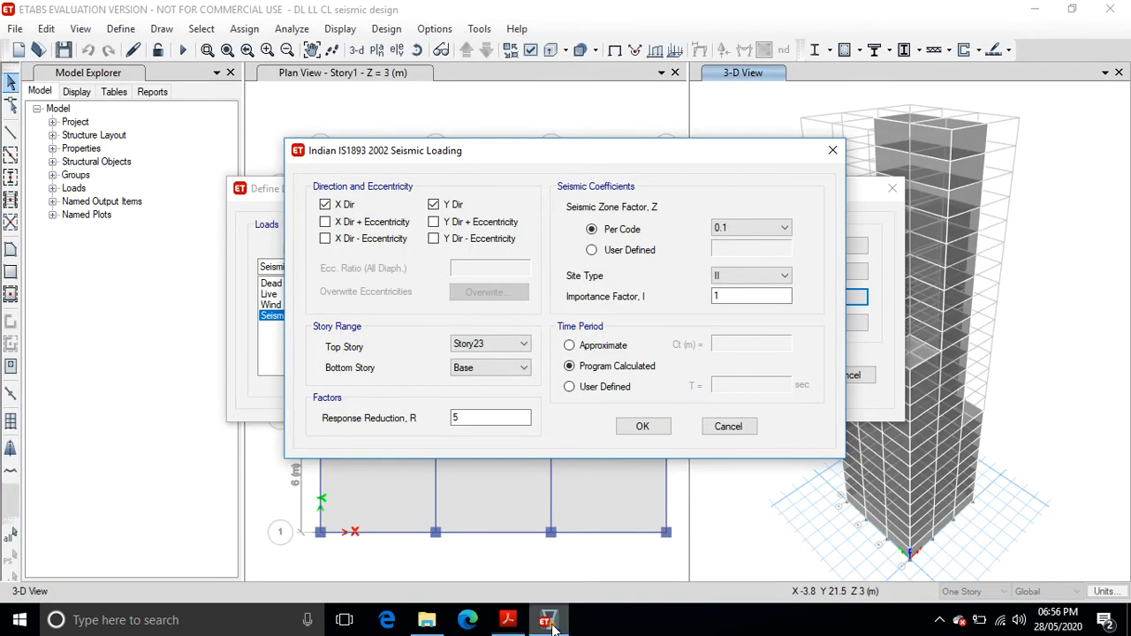
{"action": "double_click", "coordinate": [468, 417]}
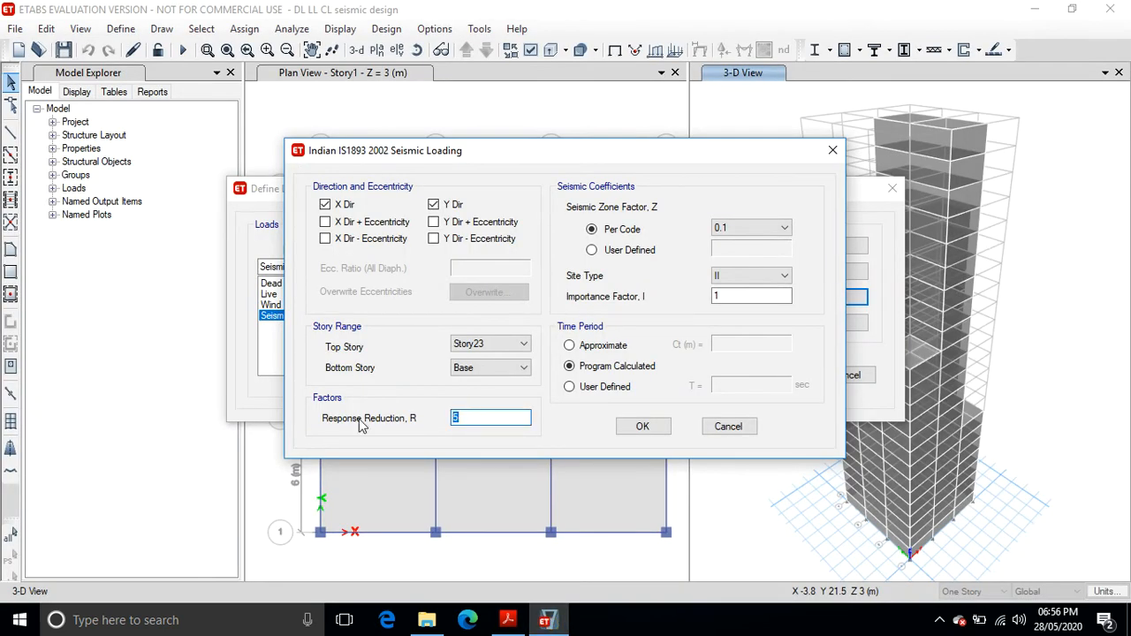
{"action": "type", "text": "3"}
{"action": "left_click", "coordinate": [643, 427]}
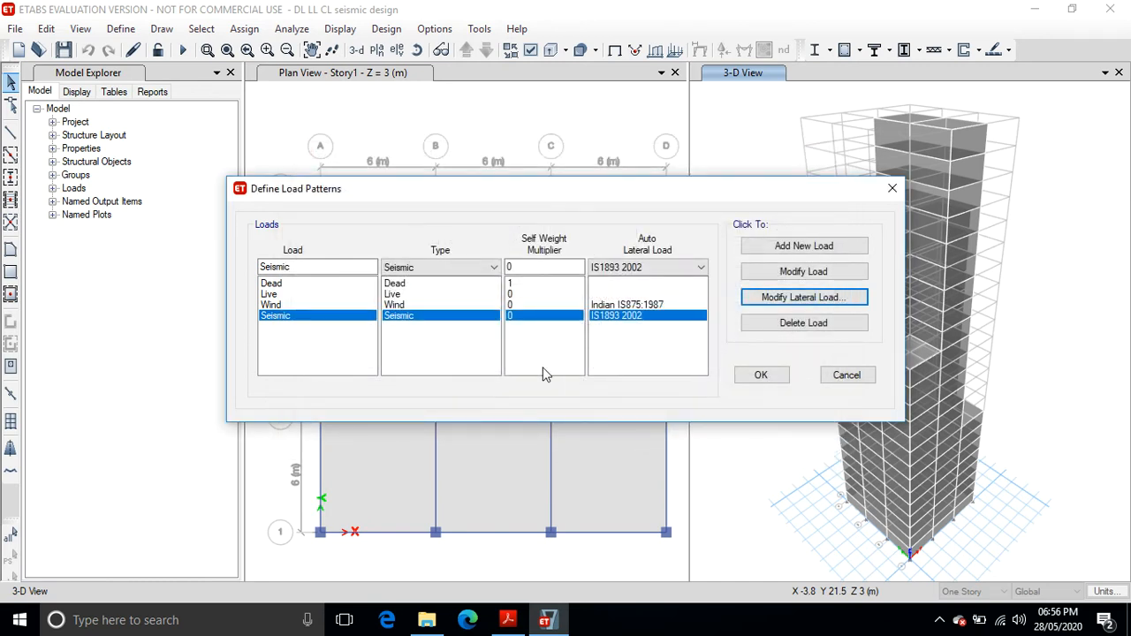
{"action": "left_click", "coordinate": [766, 376]}
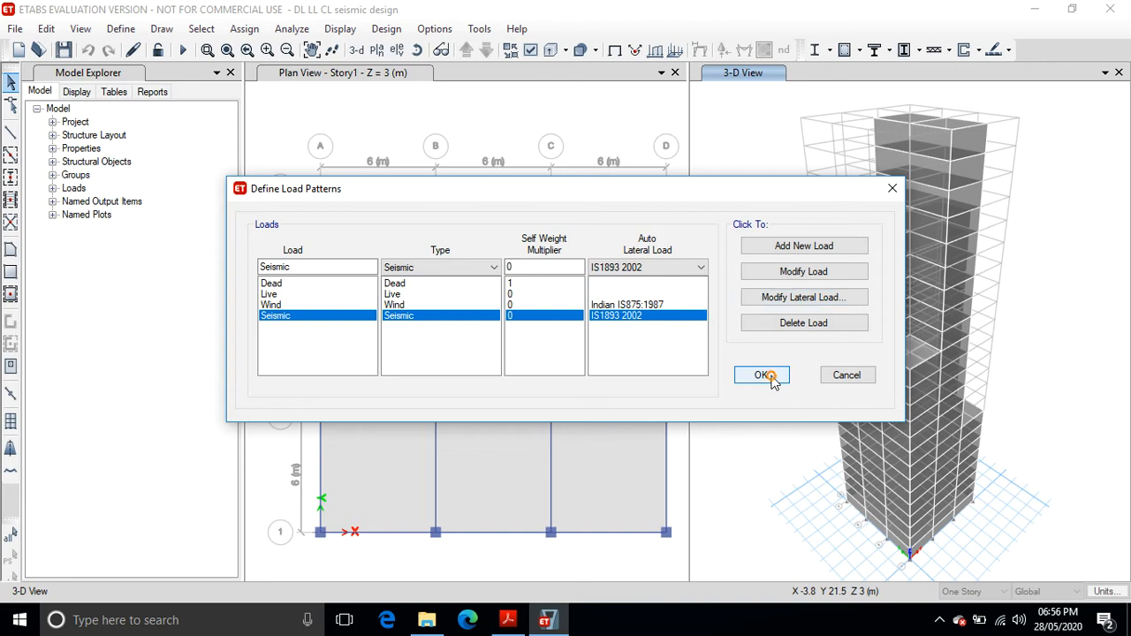
{"action": "left_click", "coordinate": [766, 377]}
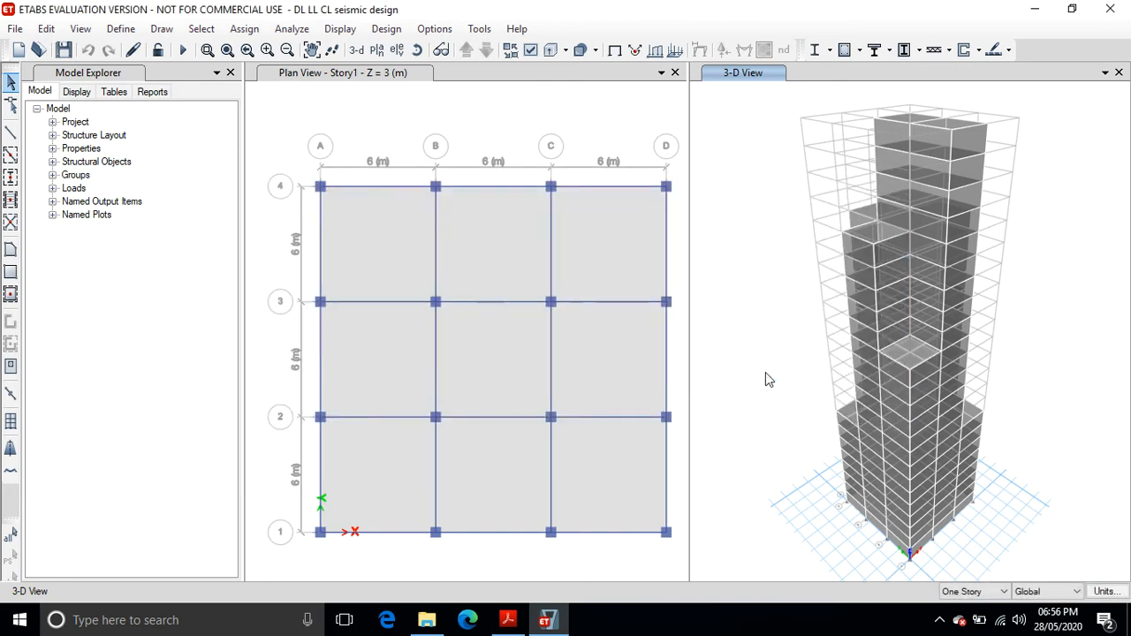
Review the existing load combinations and add the default design combinations for Concrete Frame Design.
{"action": "left_click", "coordinate": [126, 30]}
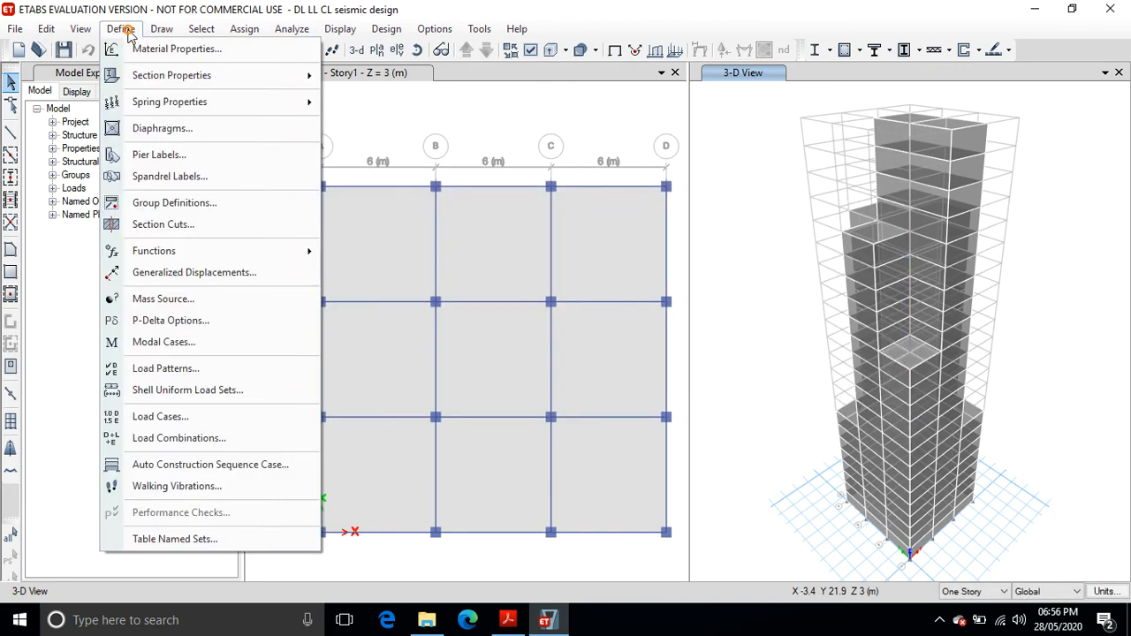
{"action": "left_click", "coordinate": [200, 439]}
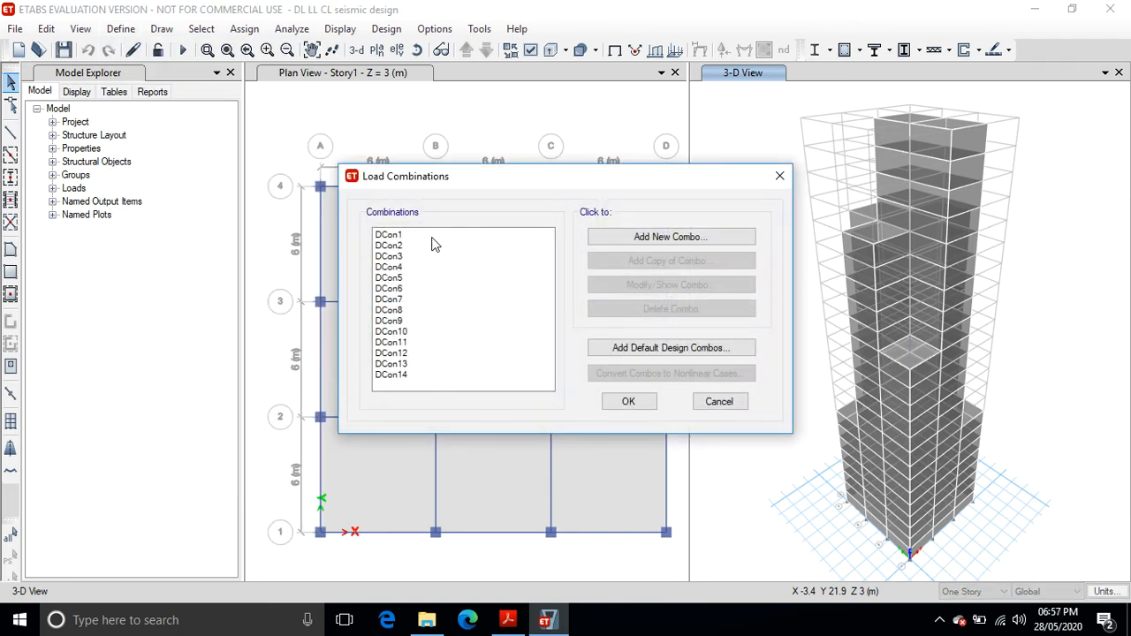
{"action": "mouse_move", "coordinate": [396, 239]}
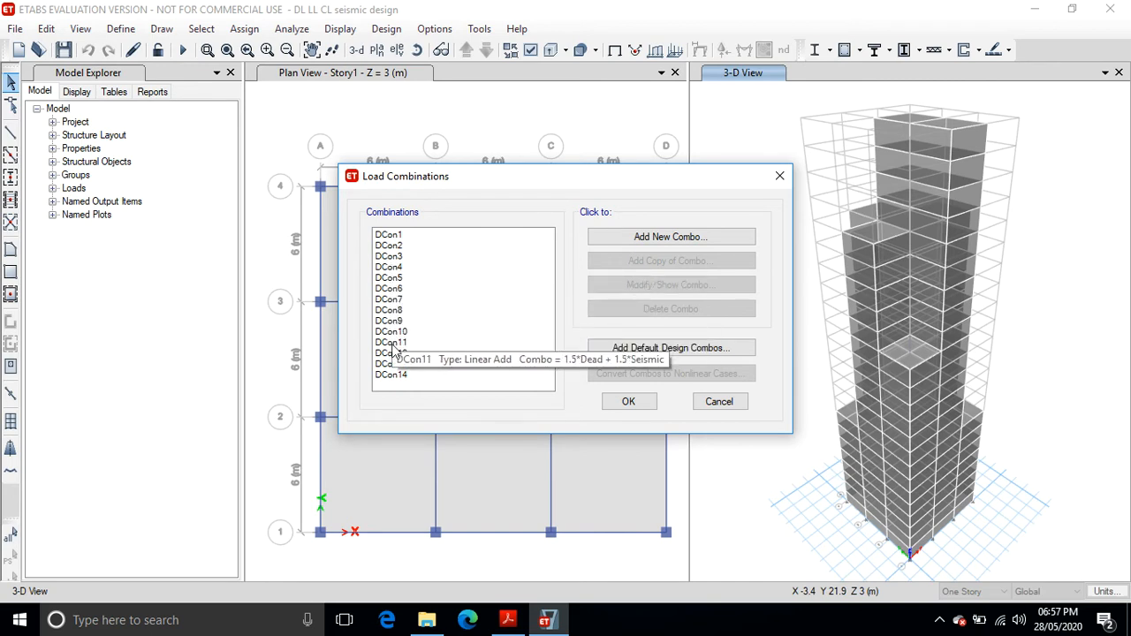
{"action": "mouse_move", "coordinate": [403, 379]}
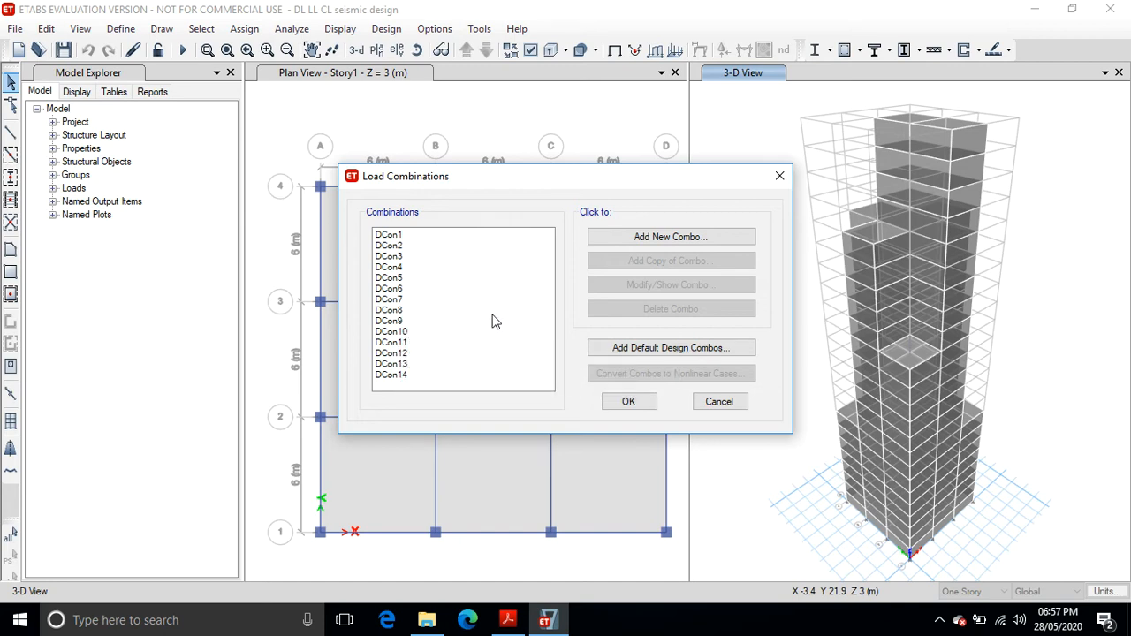
{"action": "left_click", "coordinate": [651, 349]}
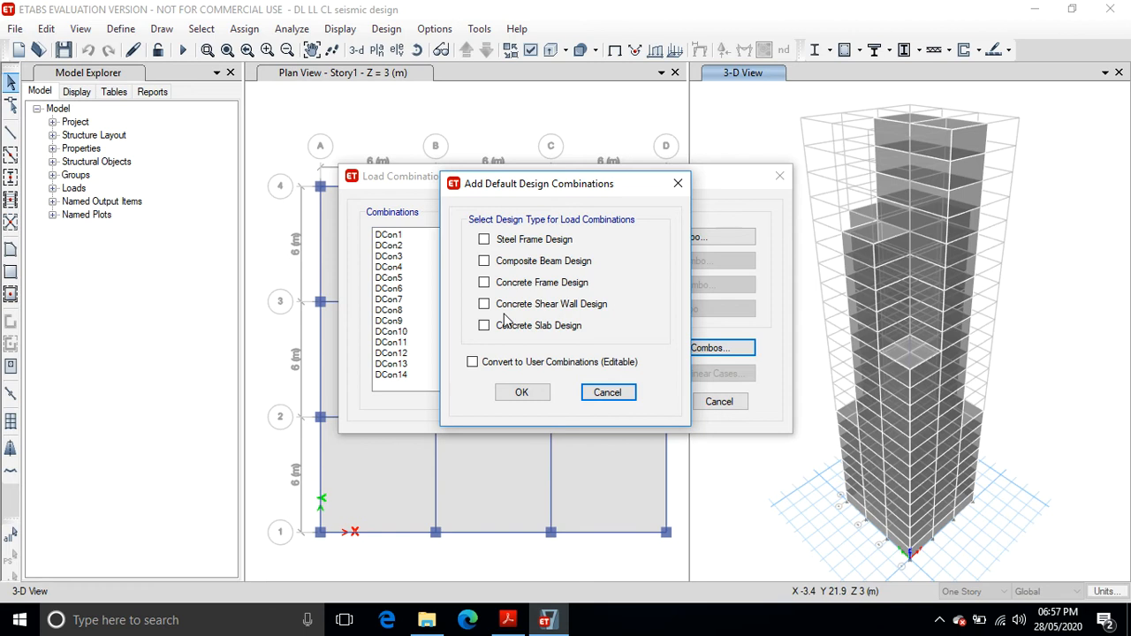
{"action": "left_click", "coordinate": [484, 283]}
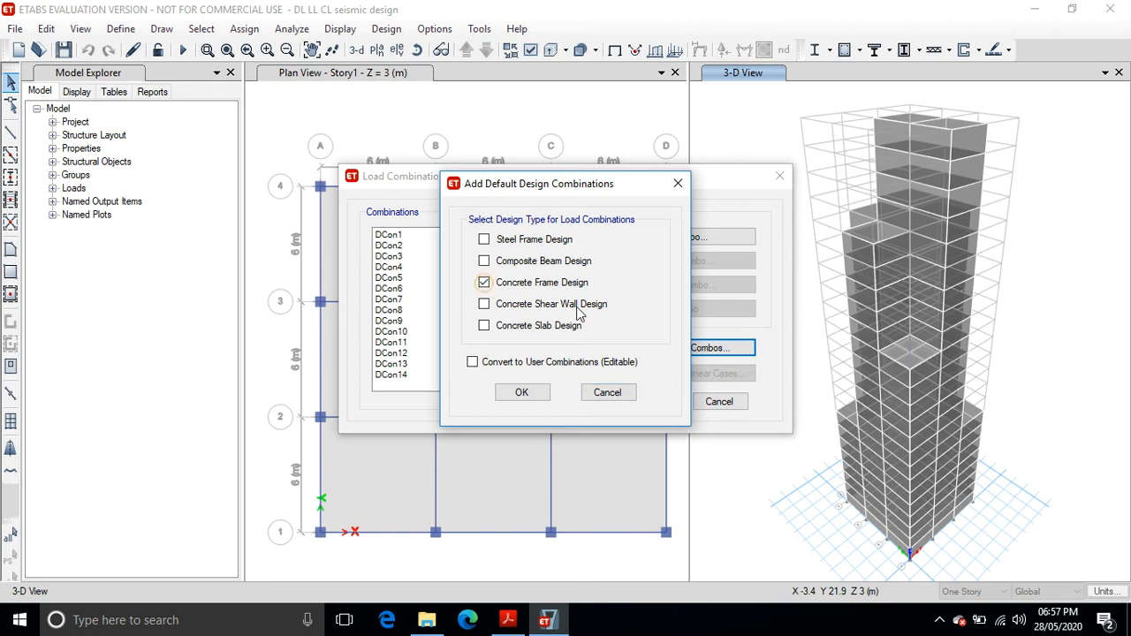
{"action": "left_click", "coordinate": [519, 394]}
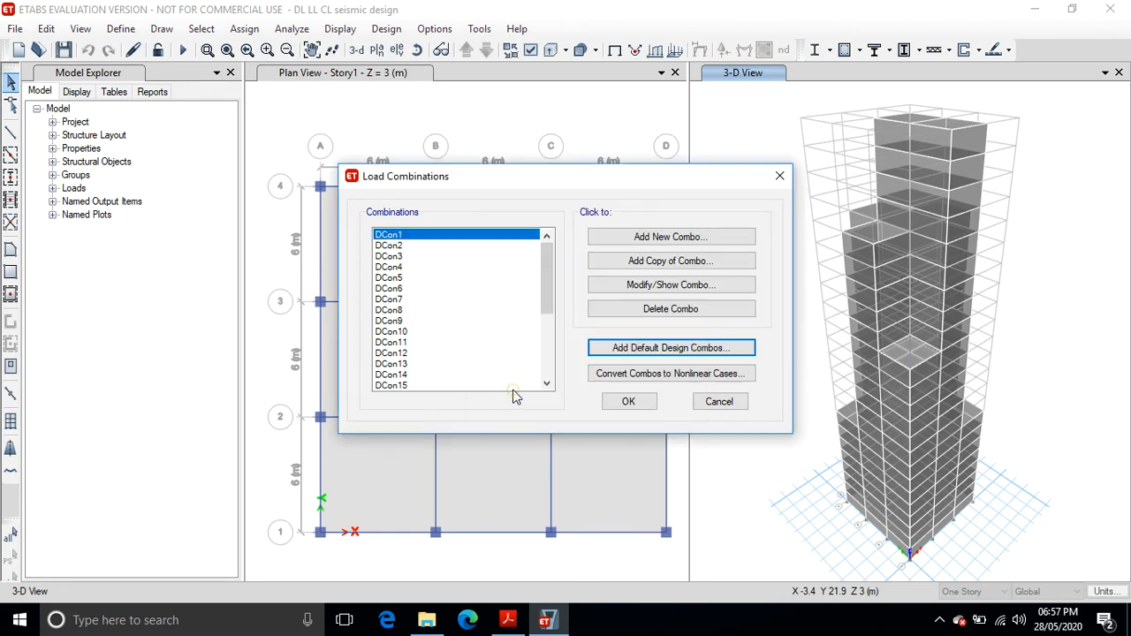
{"action": "left_click", "coordinate": [629, 402]}
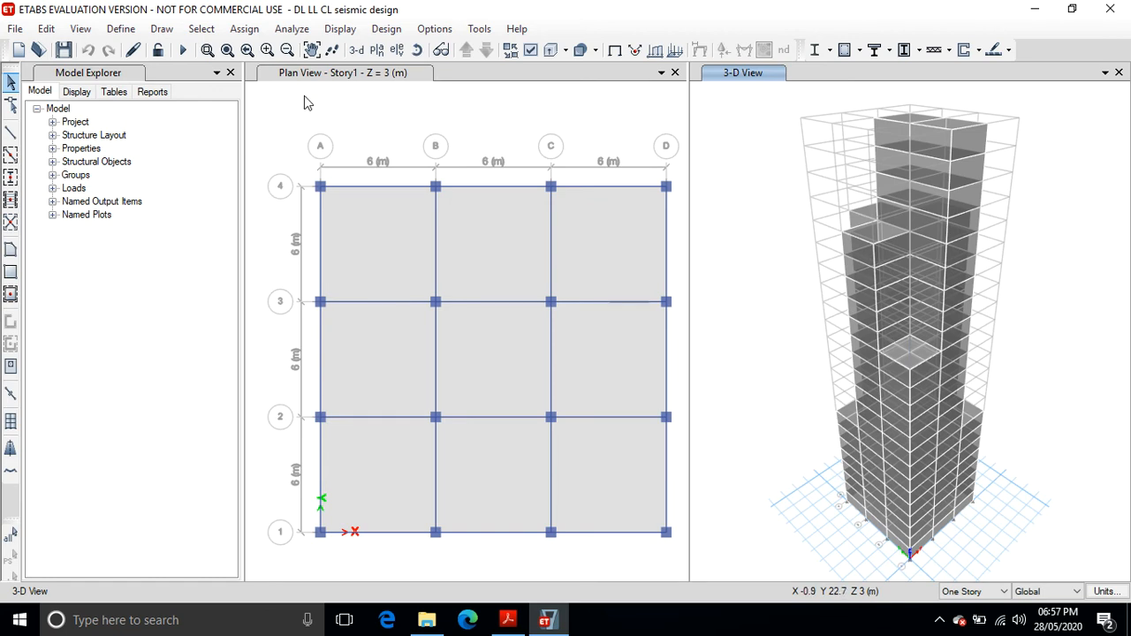
Set the Wind load case to run along with the other load cases, and run the analysis.
{"action": "left_click", "coordinate": [343, 30]}
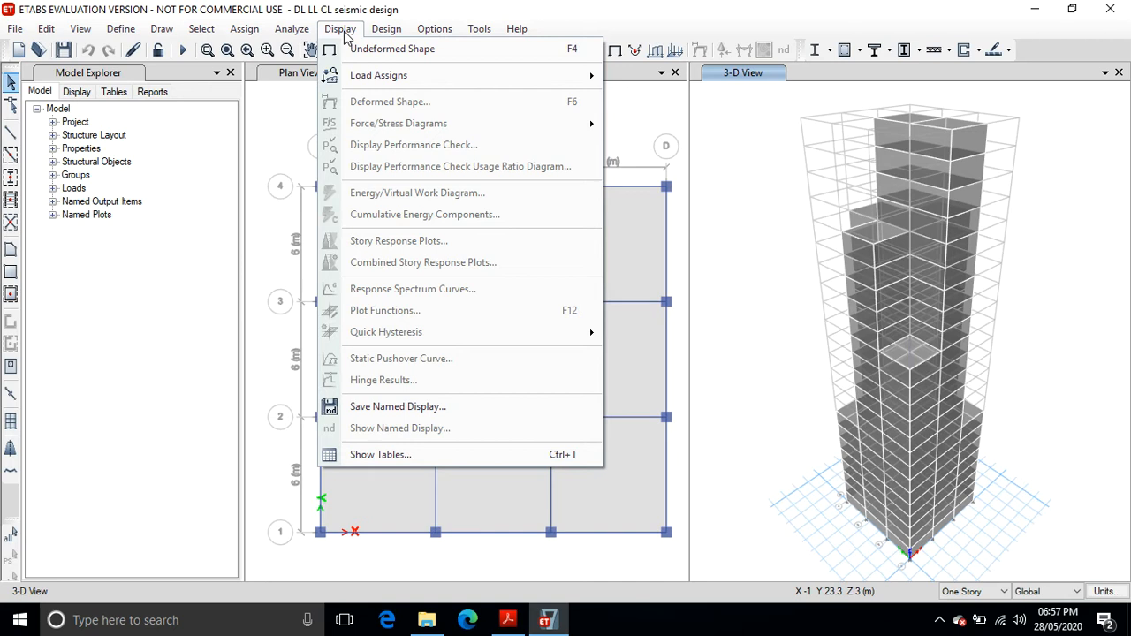
{"action": "mouse_move", "coordinate": [287, 29]}
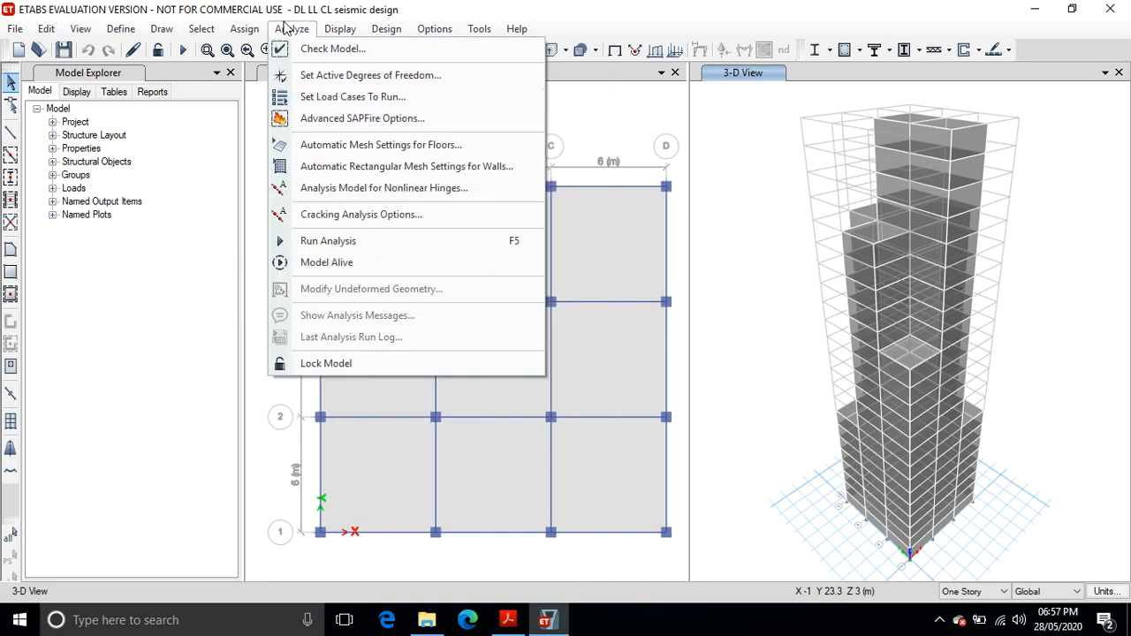
{"action": "left_click", "coordinate": [323, 98]}
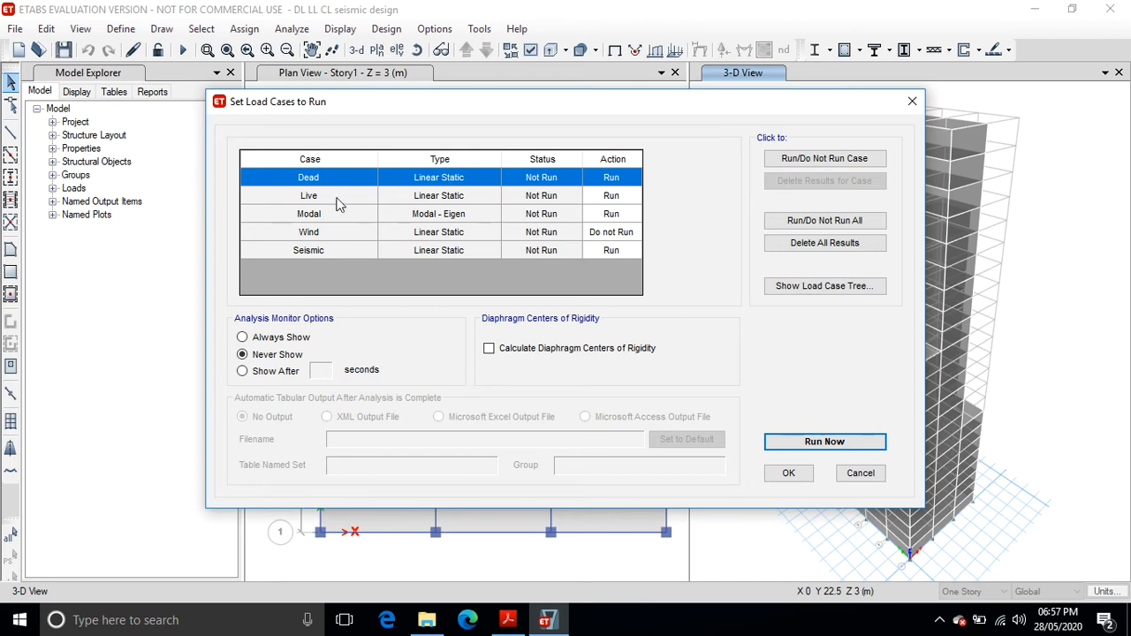
{"action": "left_click", "coordinate": [532, 235]}
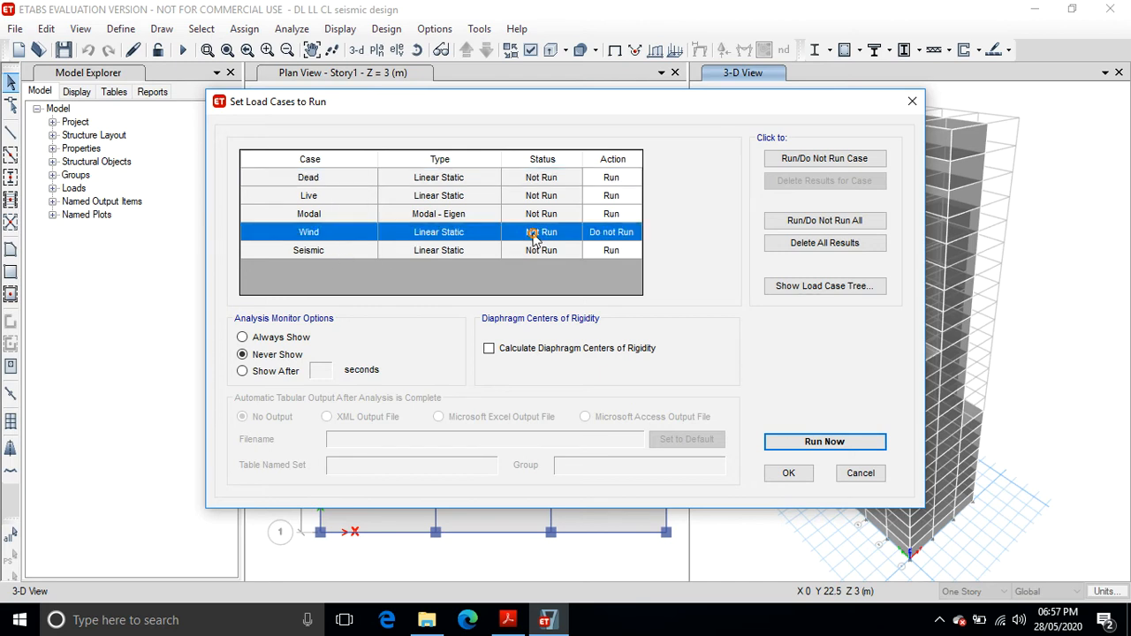
{"action": "left_click", "coordinate": [816, 163]}
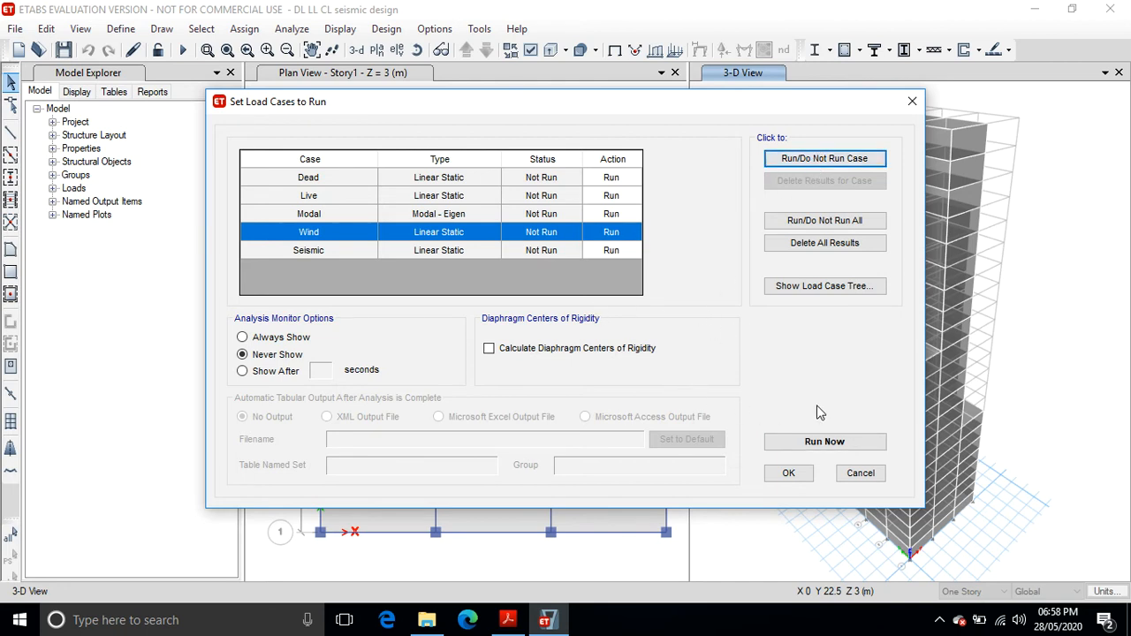
{"action": "left_click", "coordinate": [820, 442]}
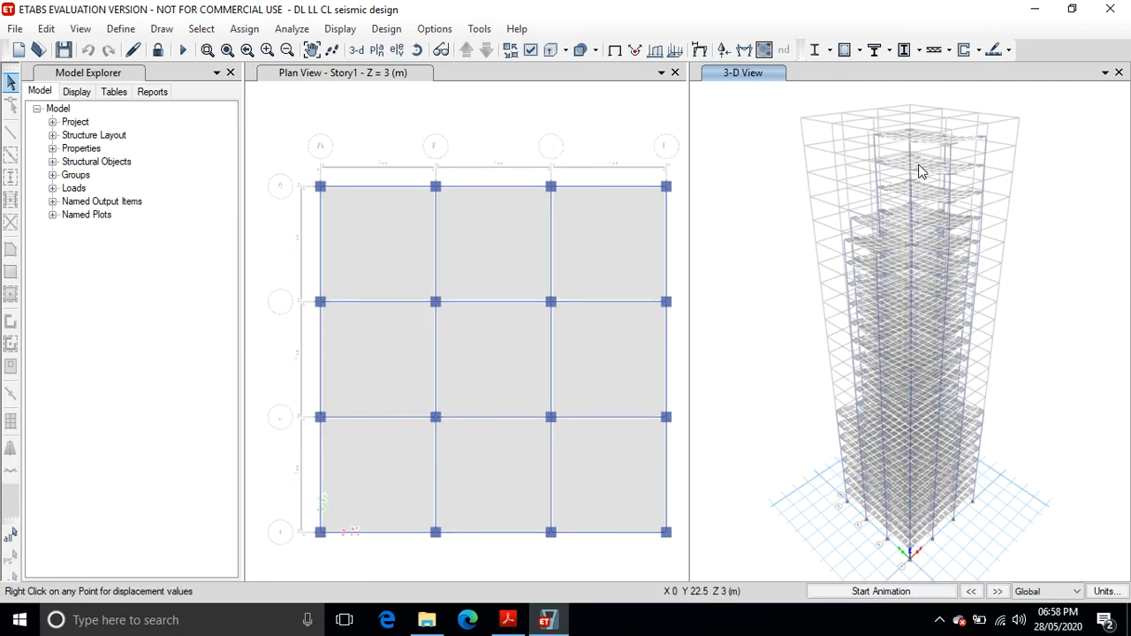
Review the concrete frame design preferences for IS 456:2000 and accept them.
{"action": "mouse_move", "coordinate": [919, 141]}
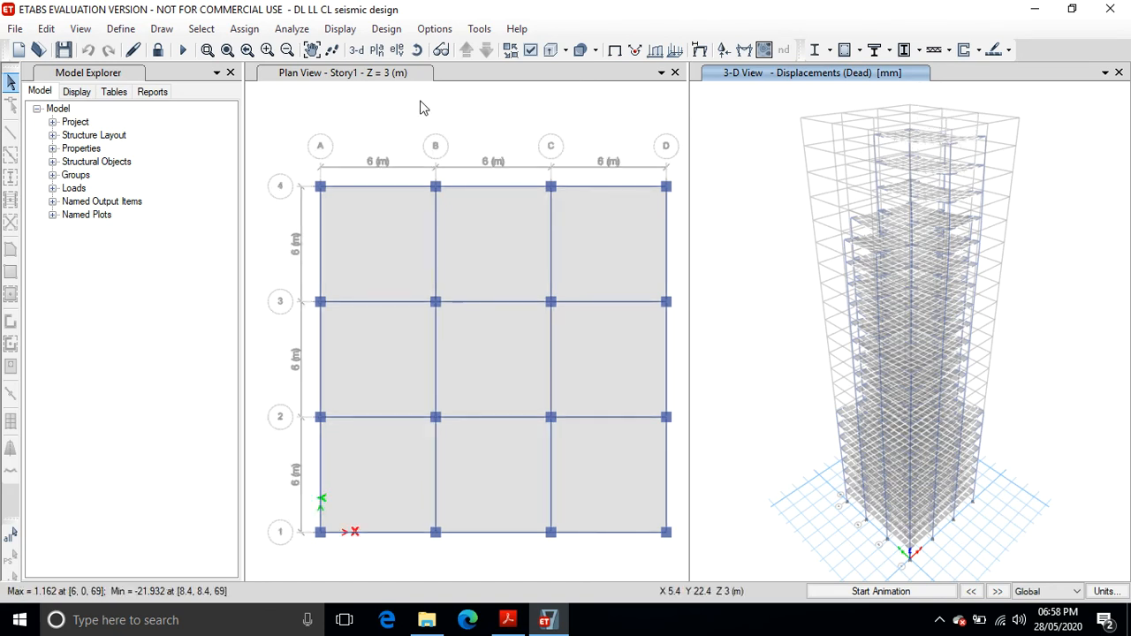
{"action": "left_click", "coordinate": [386, 29]}
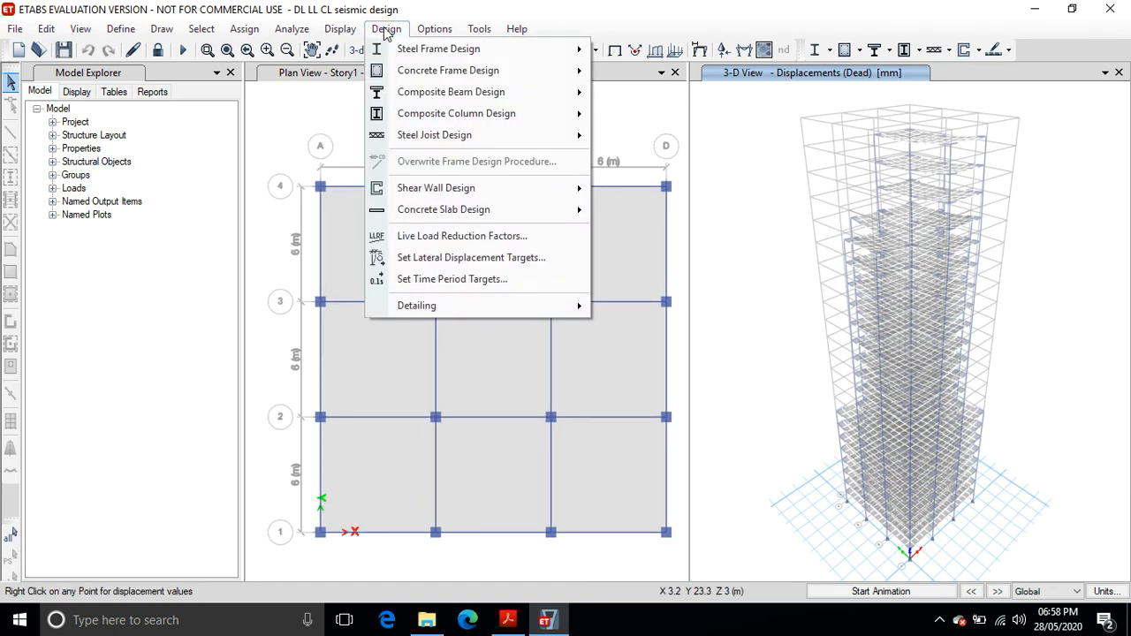
{"action": "mouse_move", "coordinate": [405, 72]}
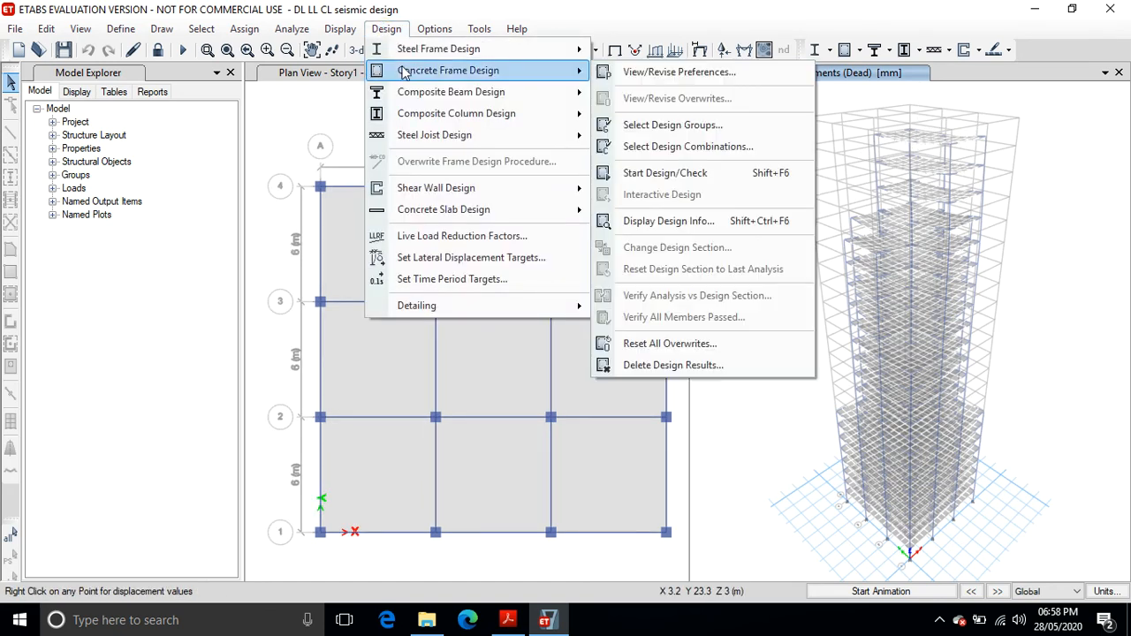
{"action": "left_click", "coordinate": [658, 74]}
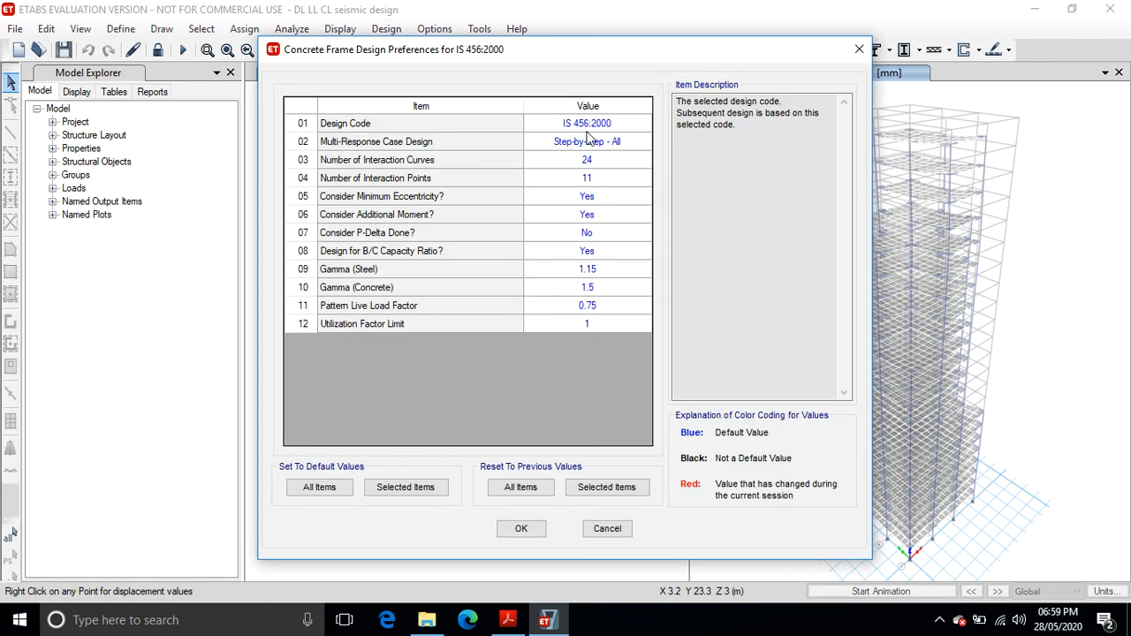
{"action": "left_click", "coordinate": [523, 528]}
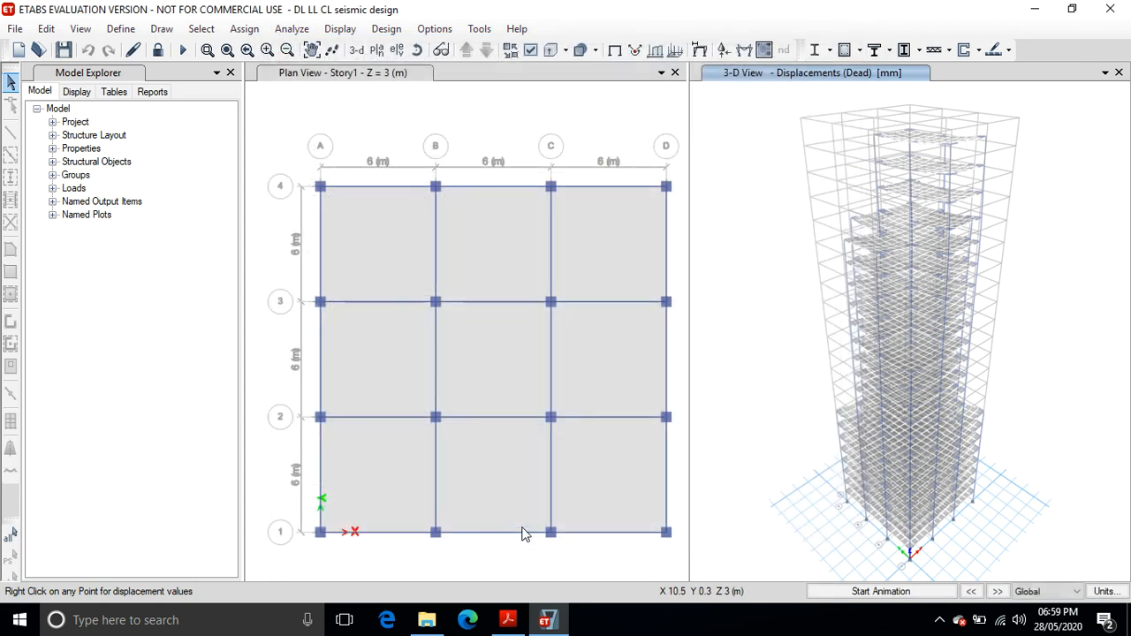
Run the concrete frame design check and agree to reiterate analysis and design for the frames with differing sections.
{"action": "left_click", "coordinate": [385, 29]}
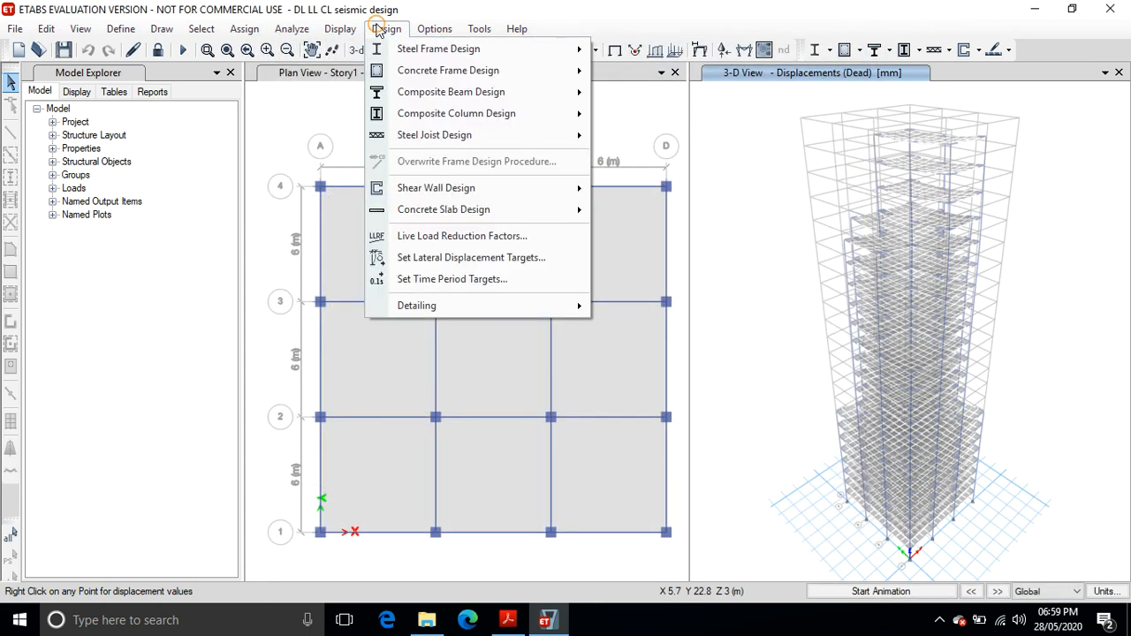
{"action": "mouse_move", "coordinate": [439, 77]}
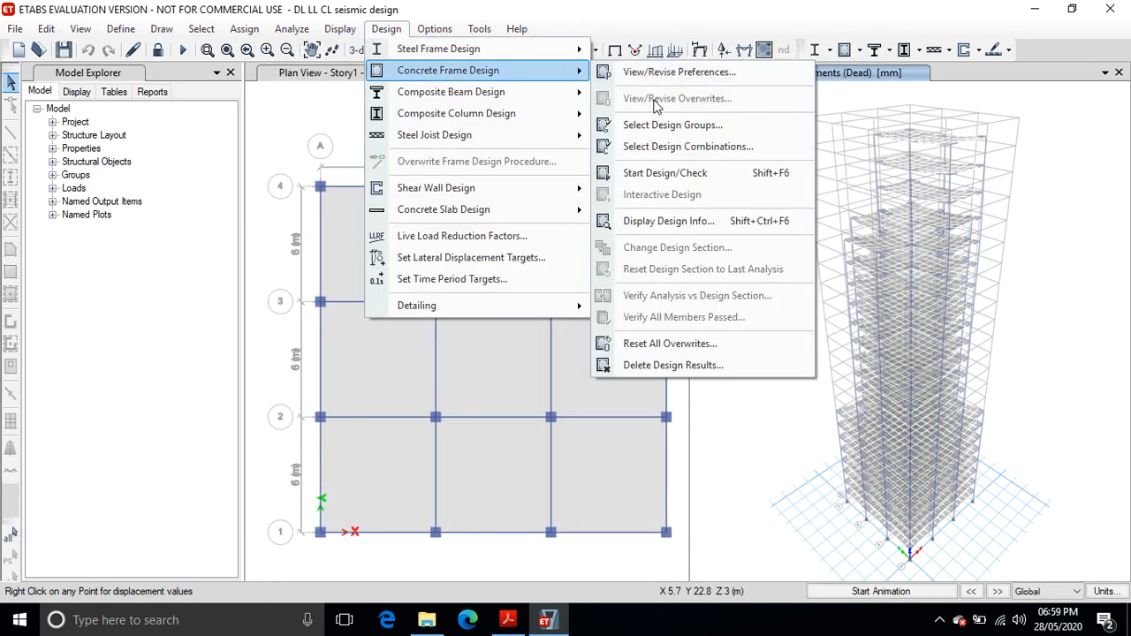
{"action": "left_click", "coordinate": [654, 174]}
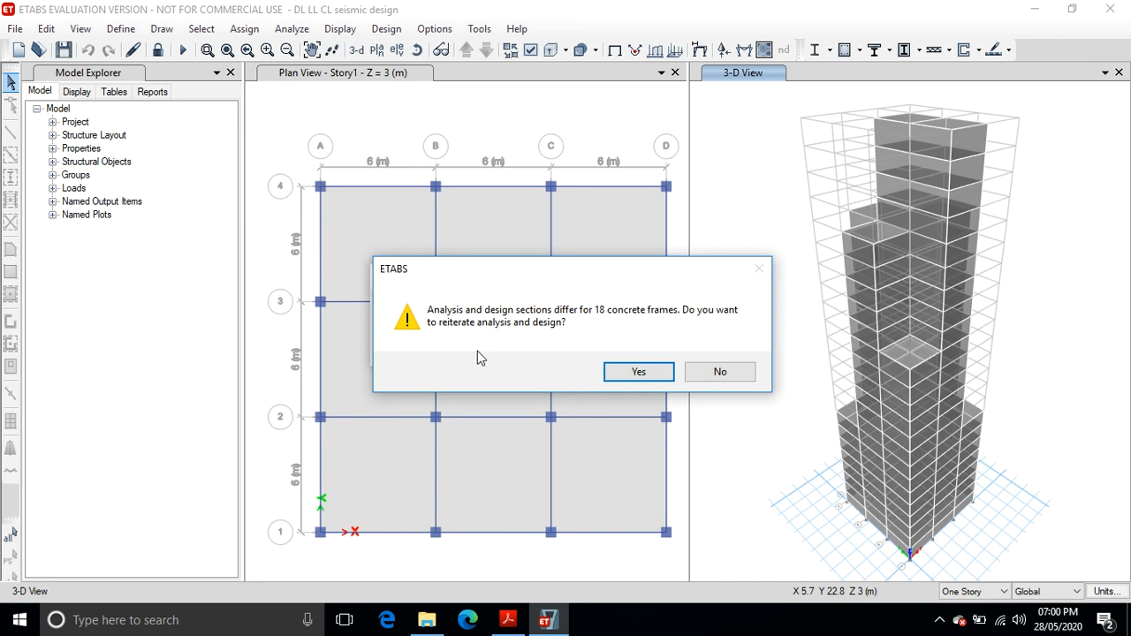
{"action": "left_click", "coordinate": [642, 368]}
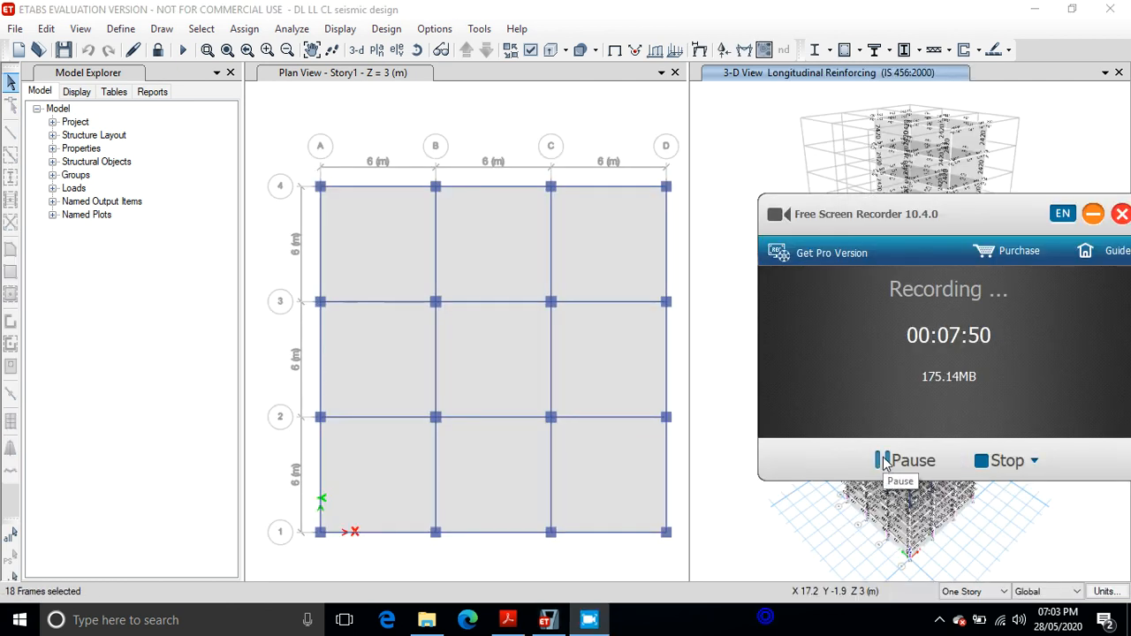
{"action": "left_click", "coordinate": [1093, 214]}
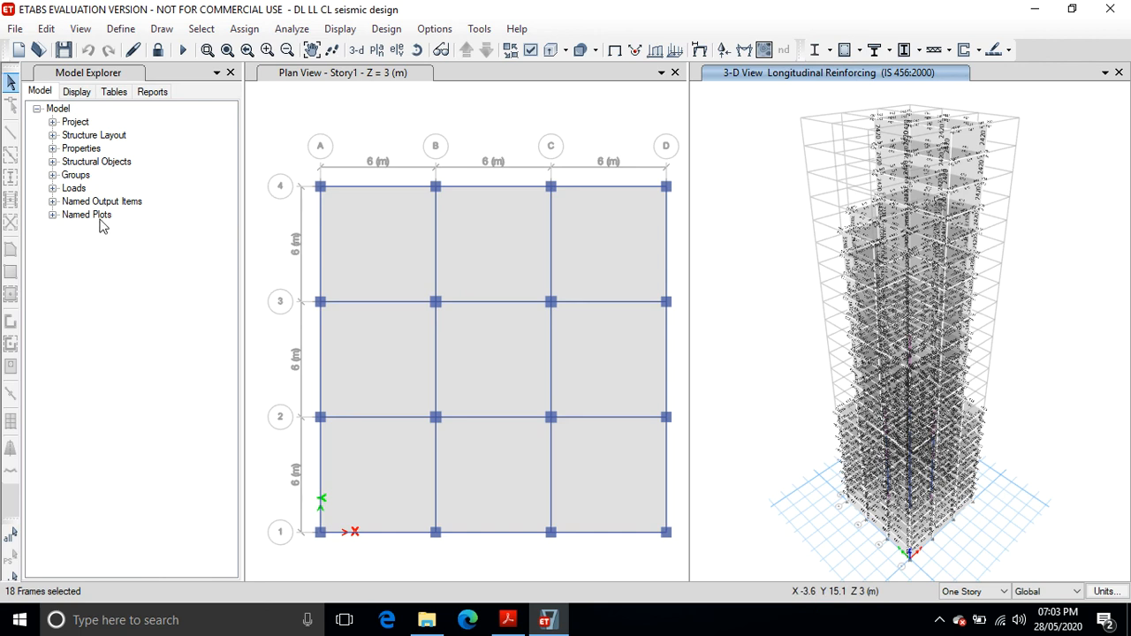
Generate the Summary Report of the model from the available reports.
{"action": "left_click", "coordinate": [150, 93]}
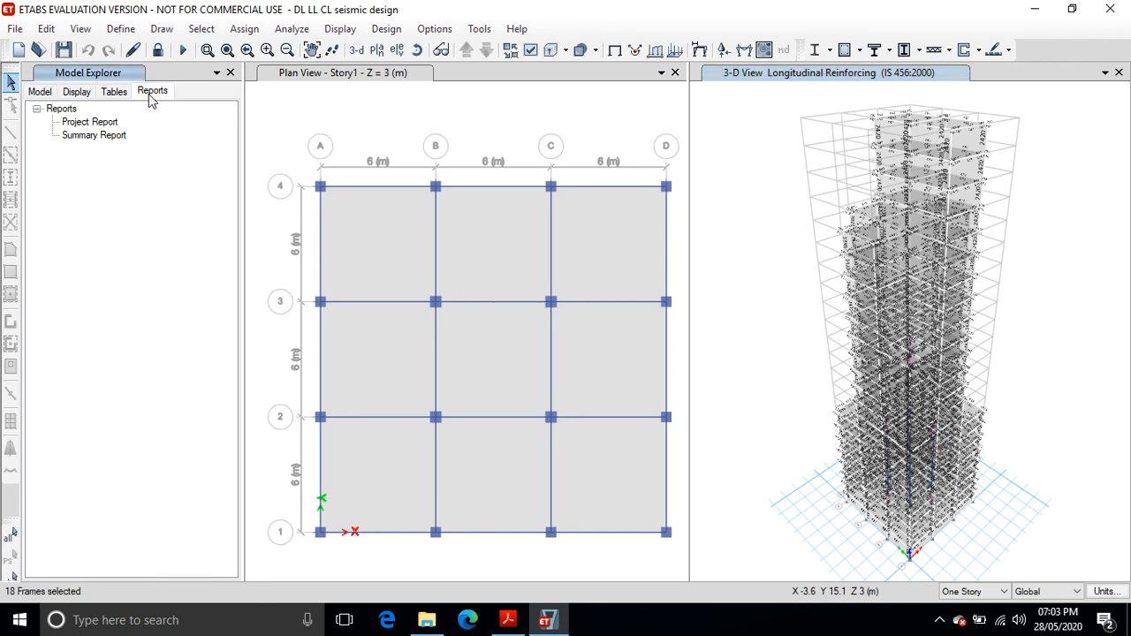
{"action": "left_click", "coordinate": [104, 123]}
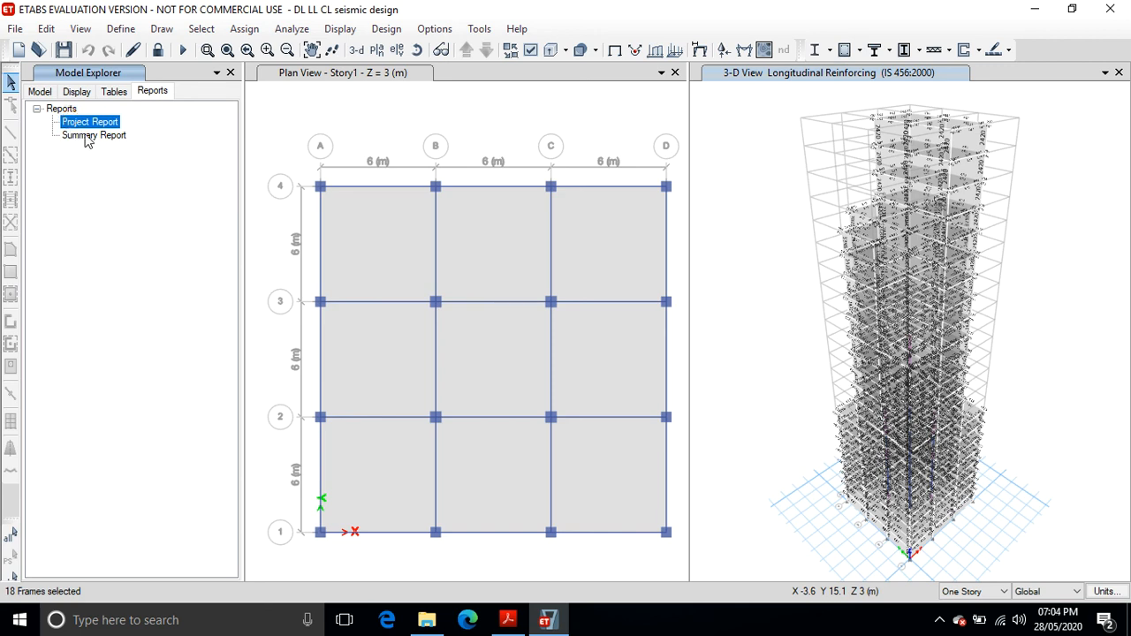
{"action": "double_click", "coordinate": [87, 137]}
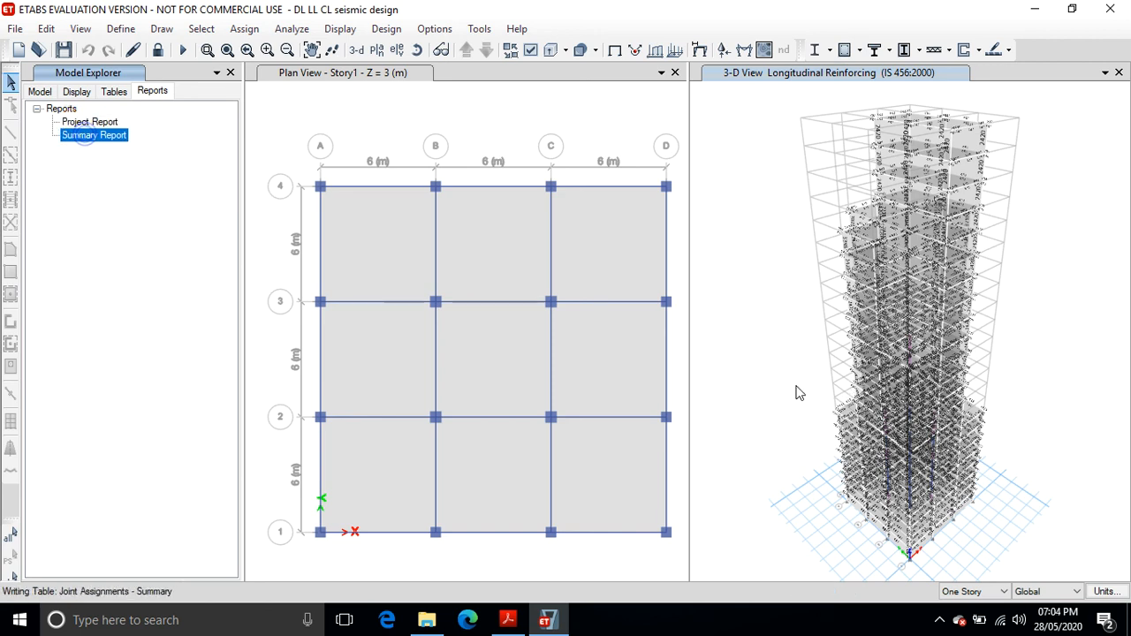